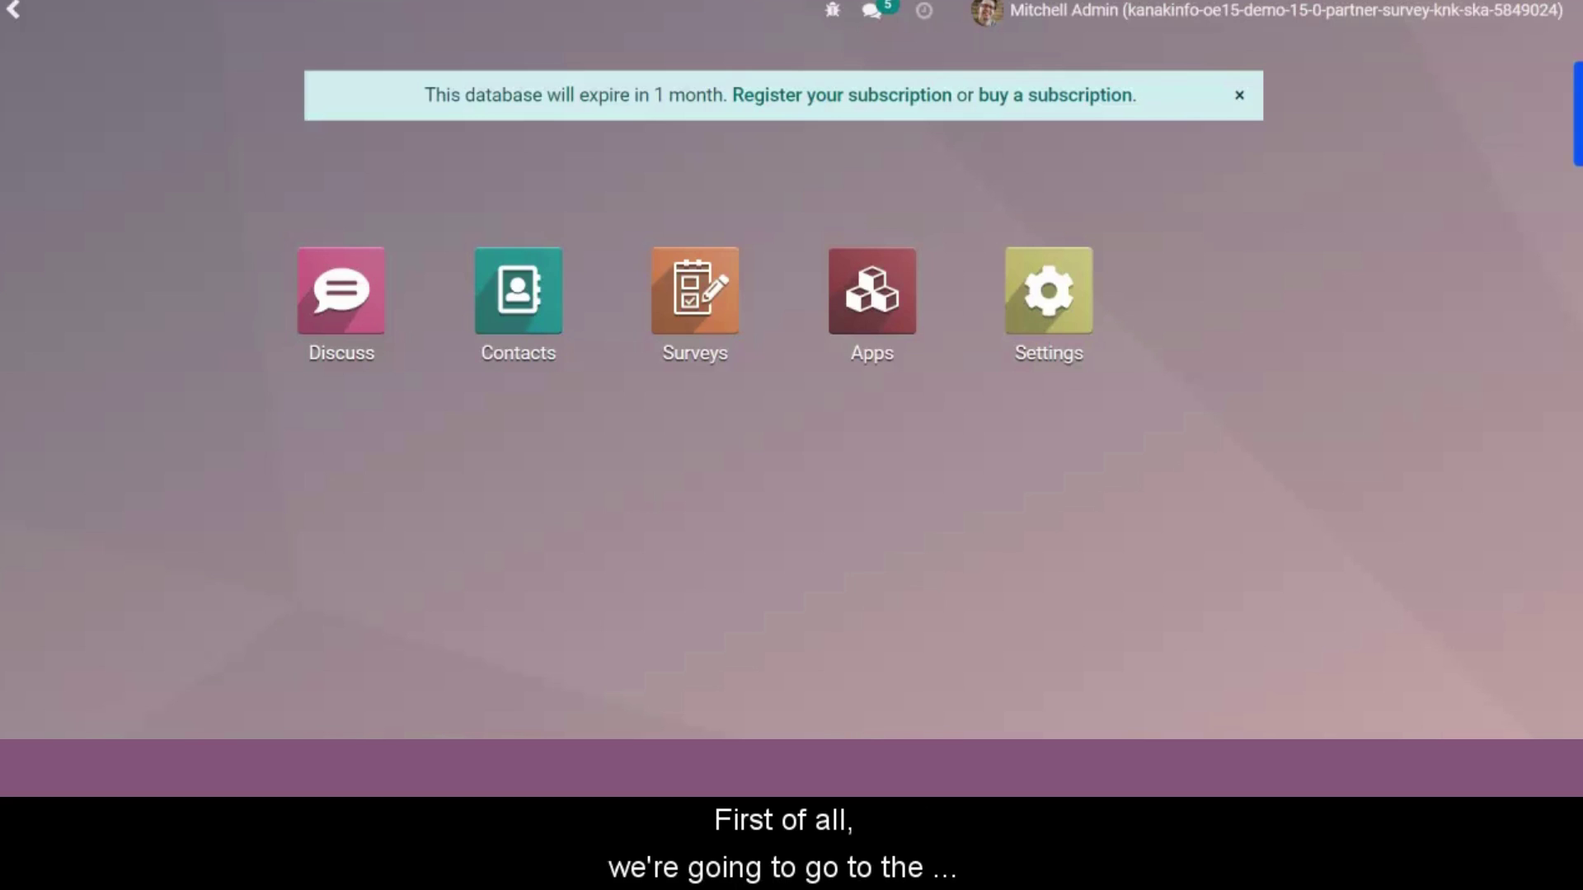
left_click(551, 324)
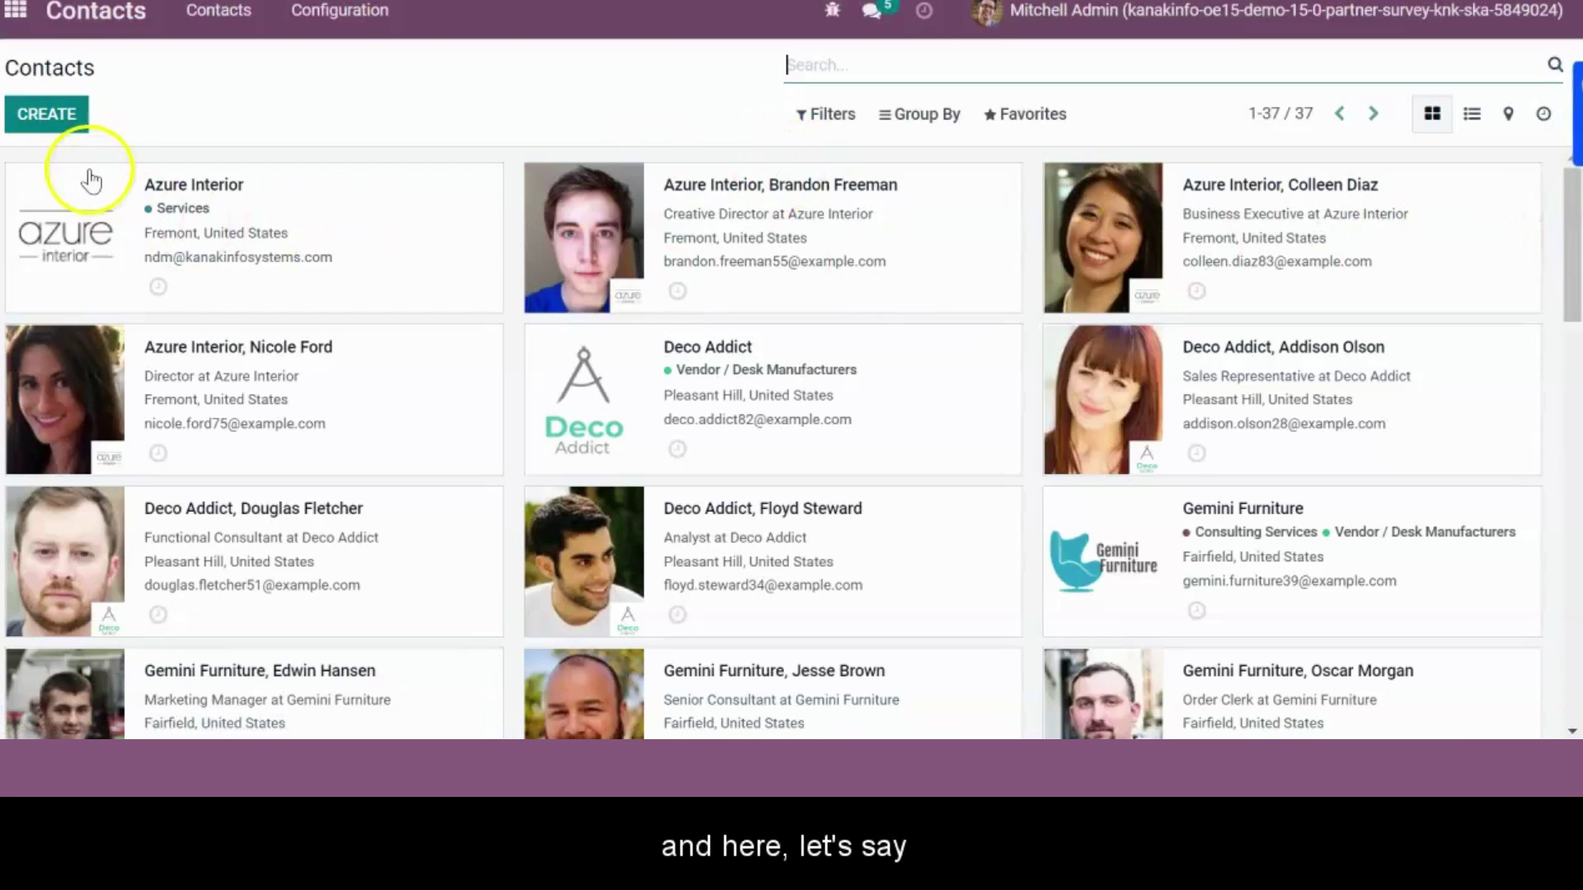
left_click(50, 116)
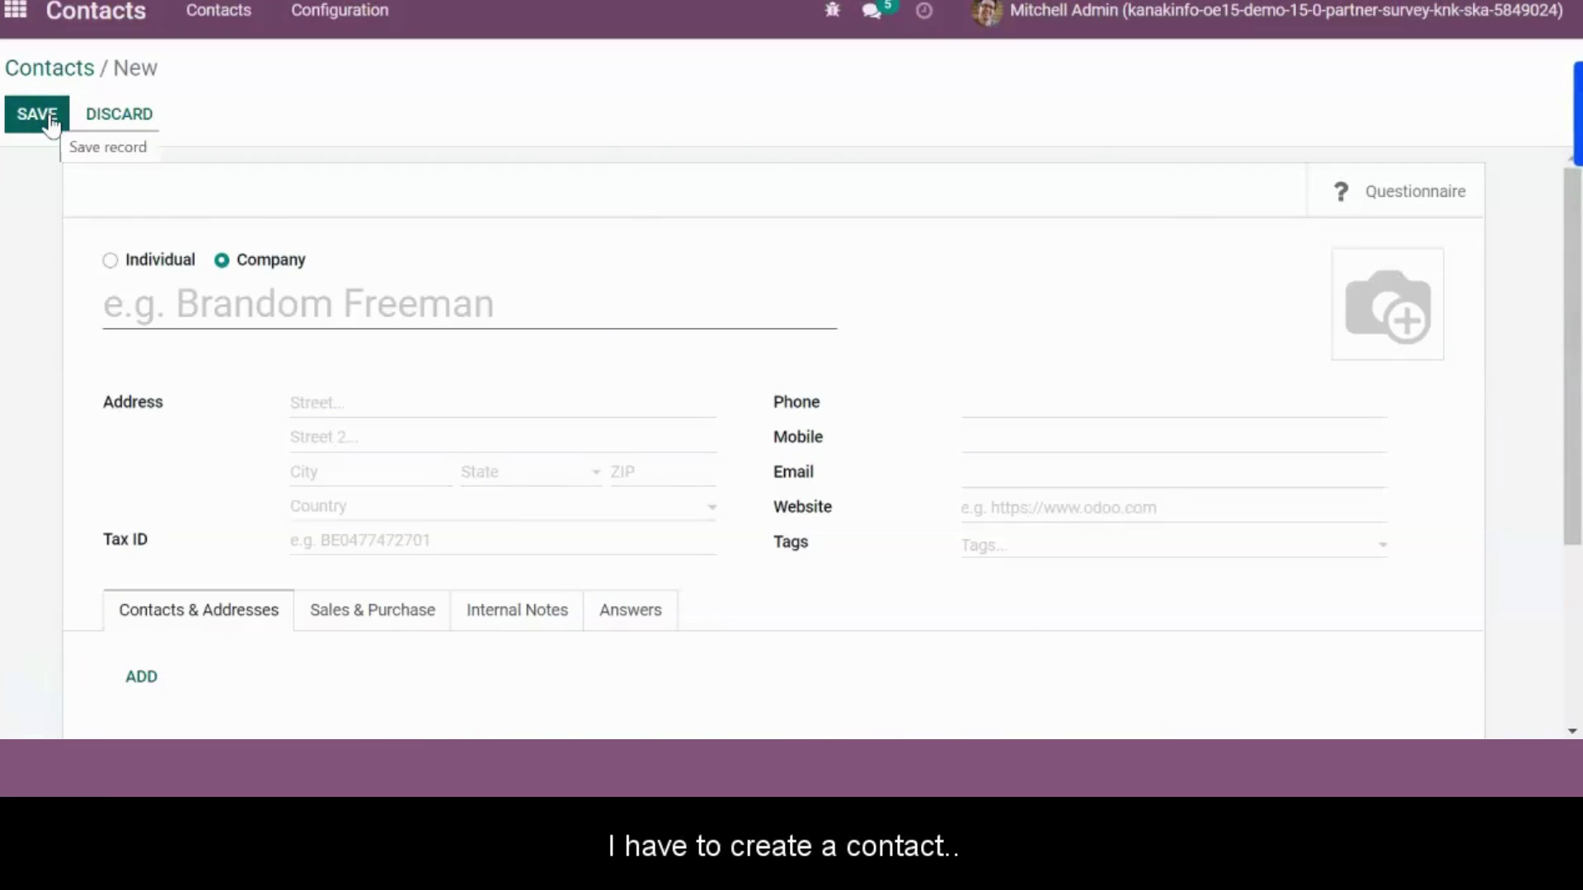
left_click(317, 310)
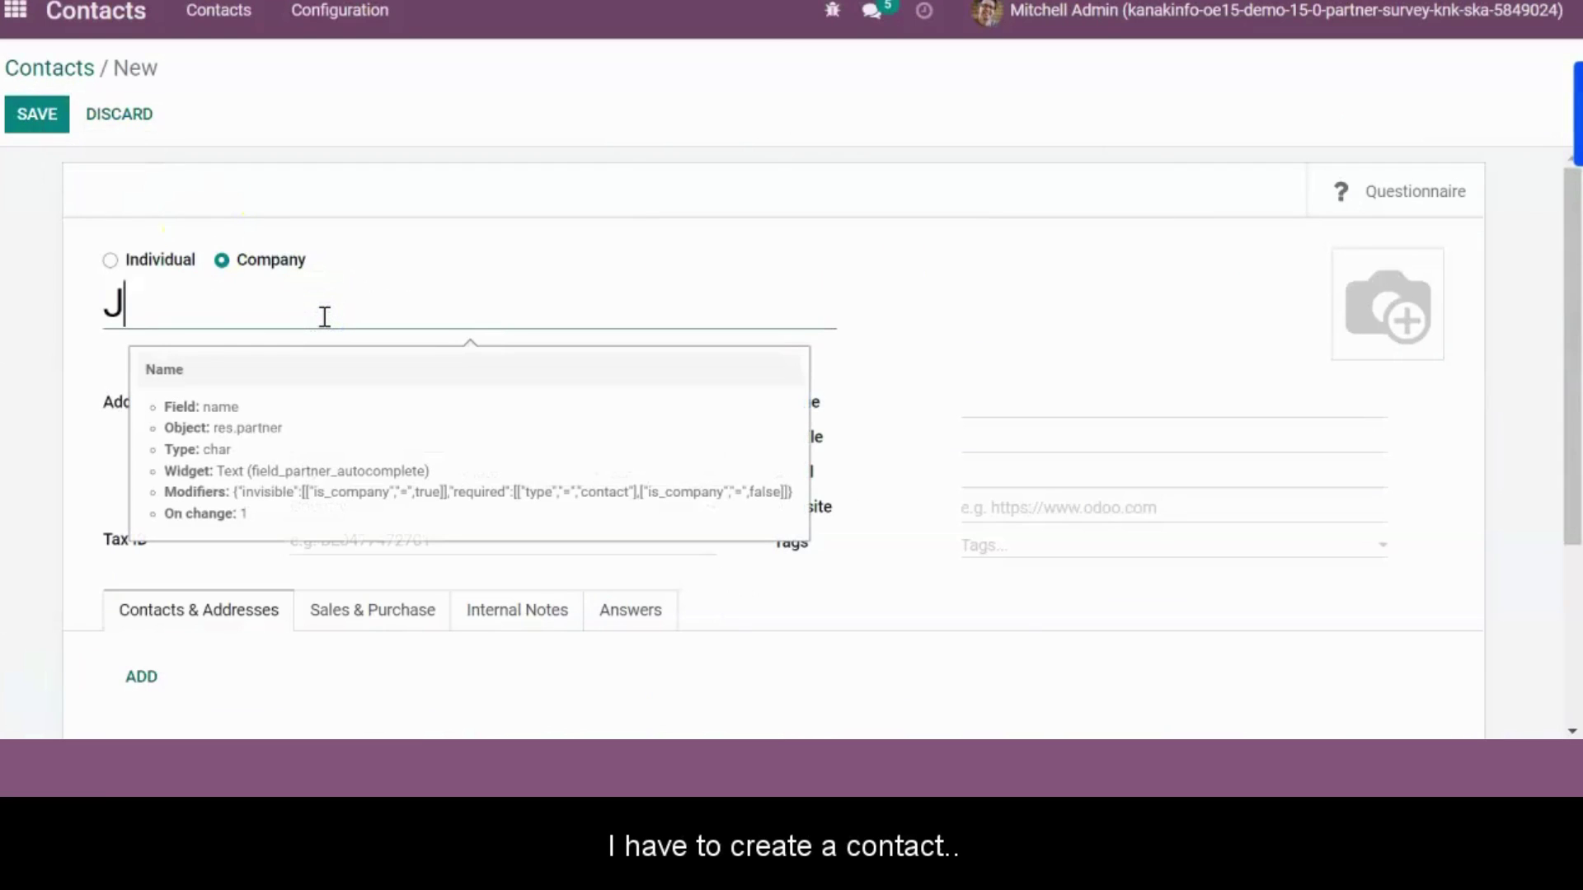
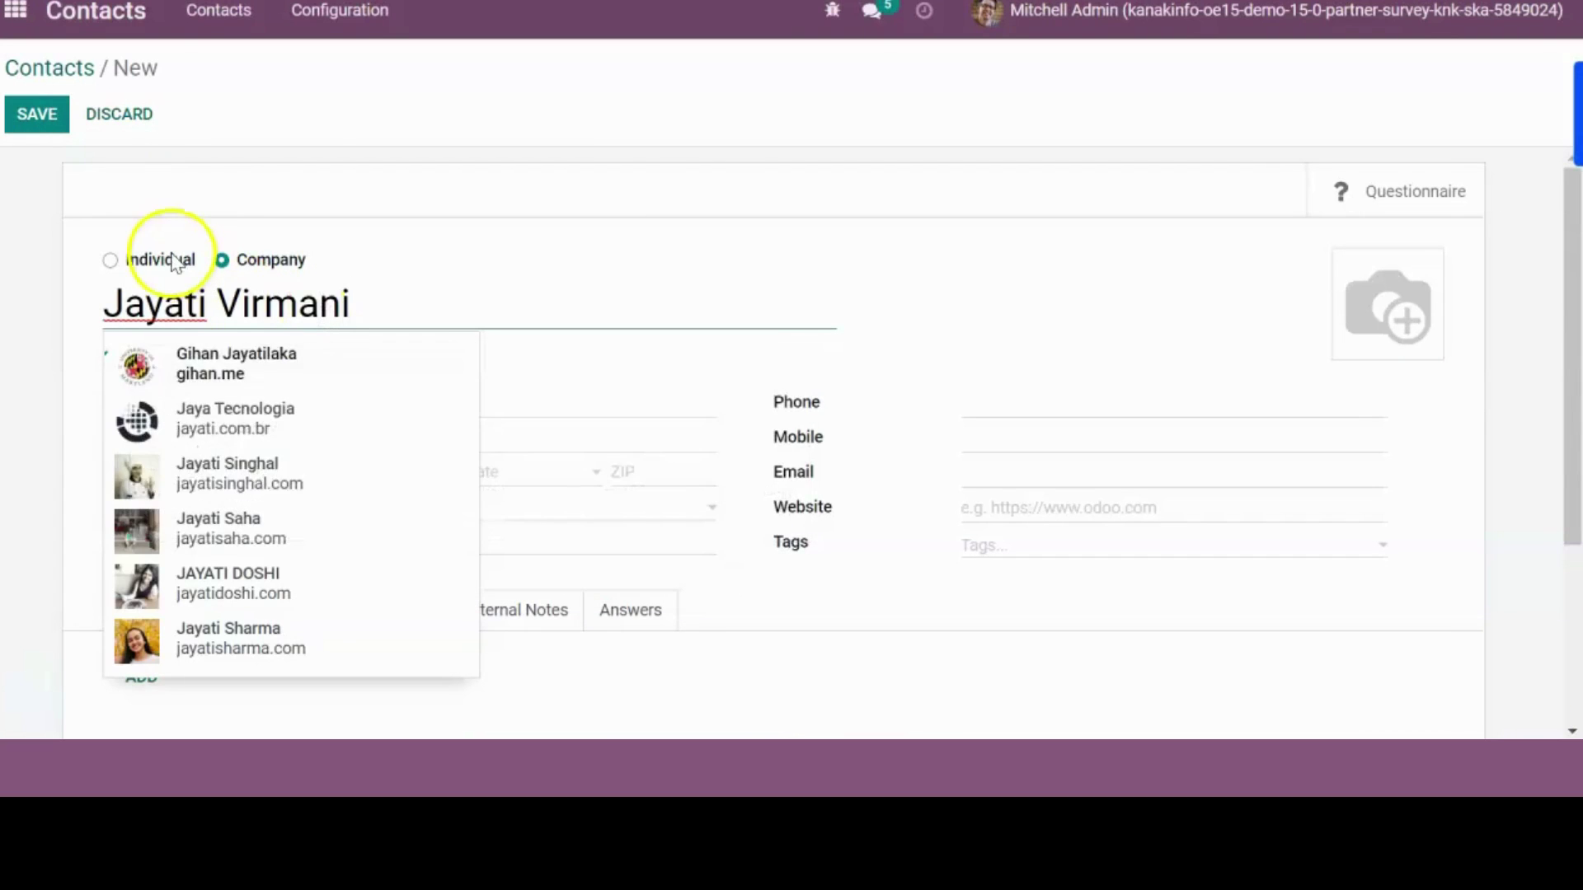
left_click(166, 262)
left_click(395, 446)
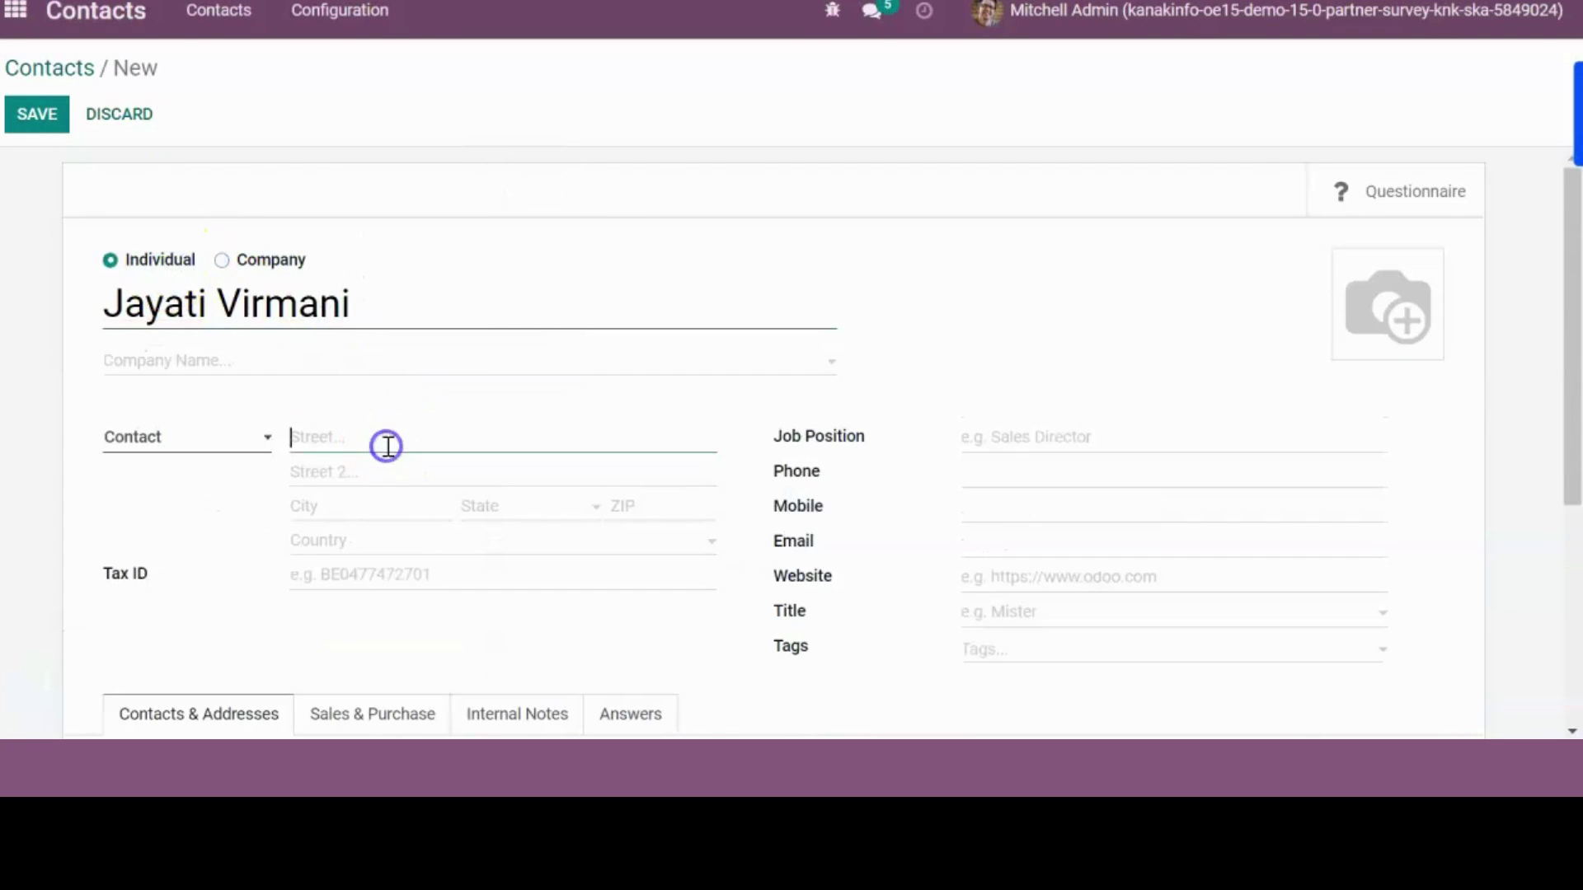
type("123 test")
left_click(976, 435)
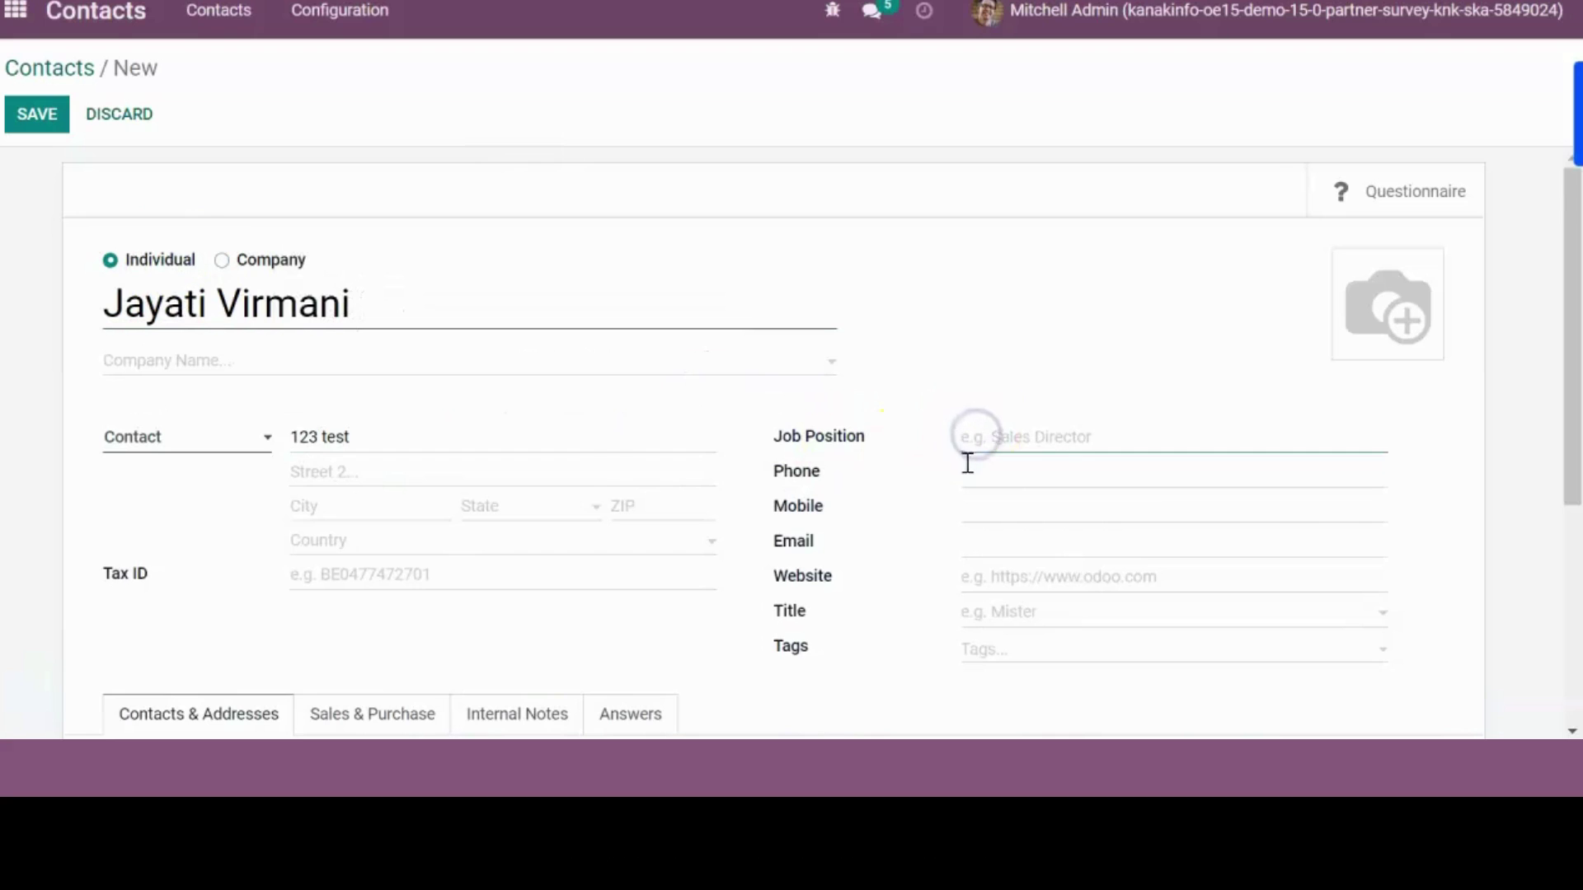
left_click(968, 467)
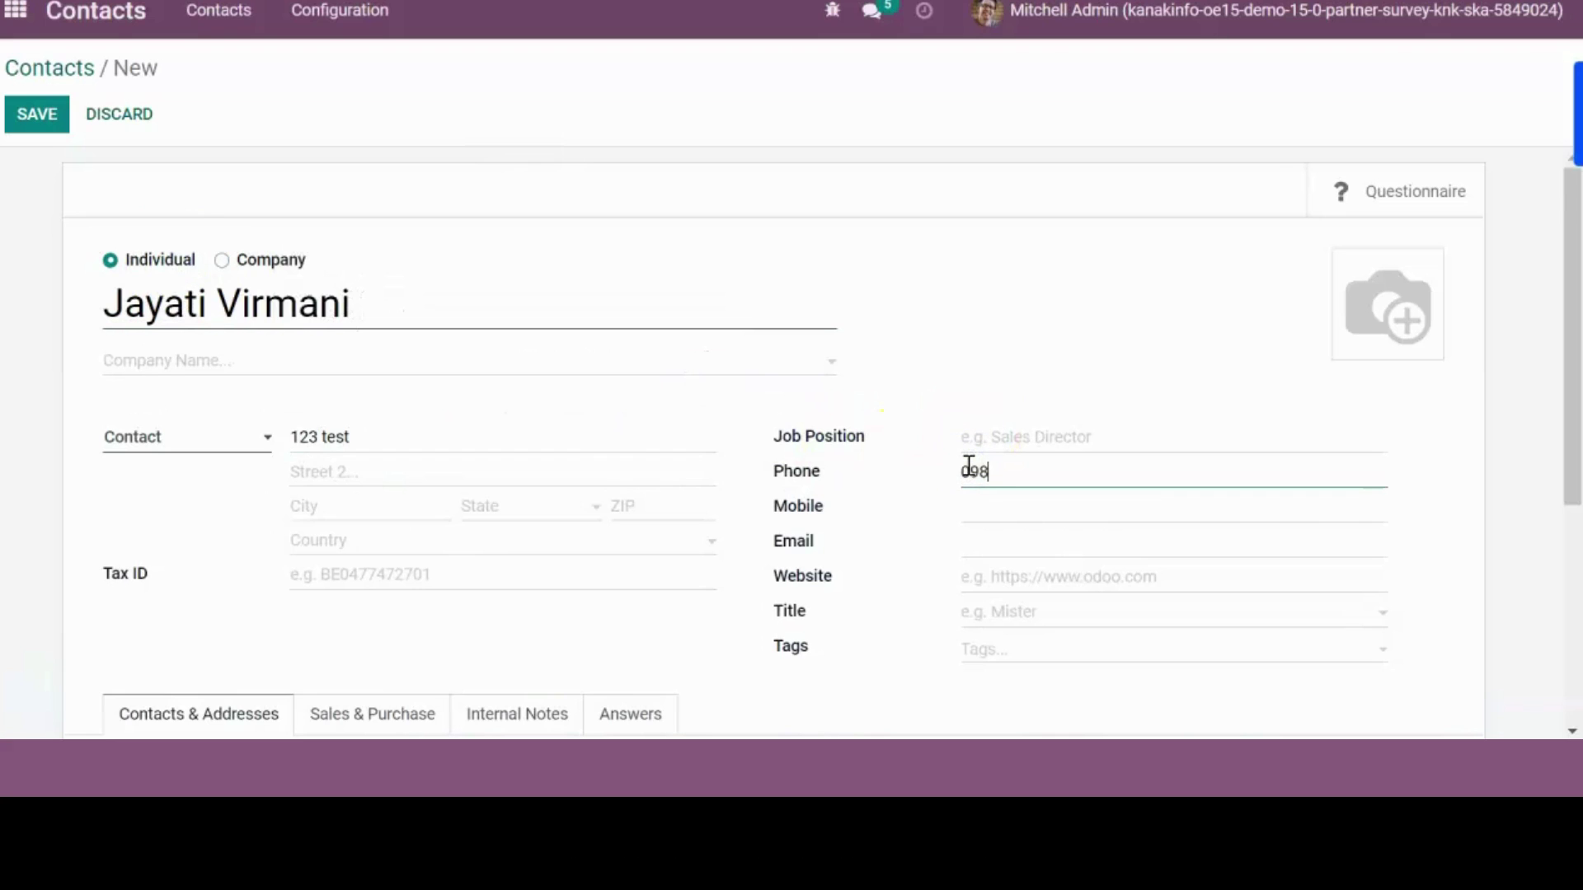
type("989898998")
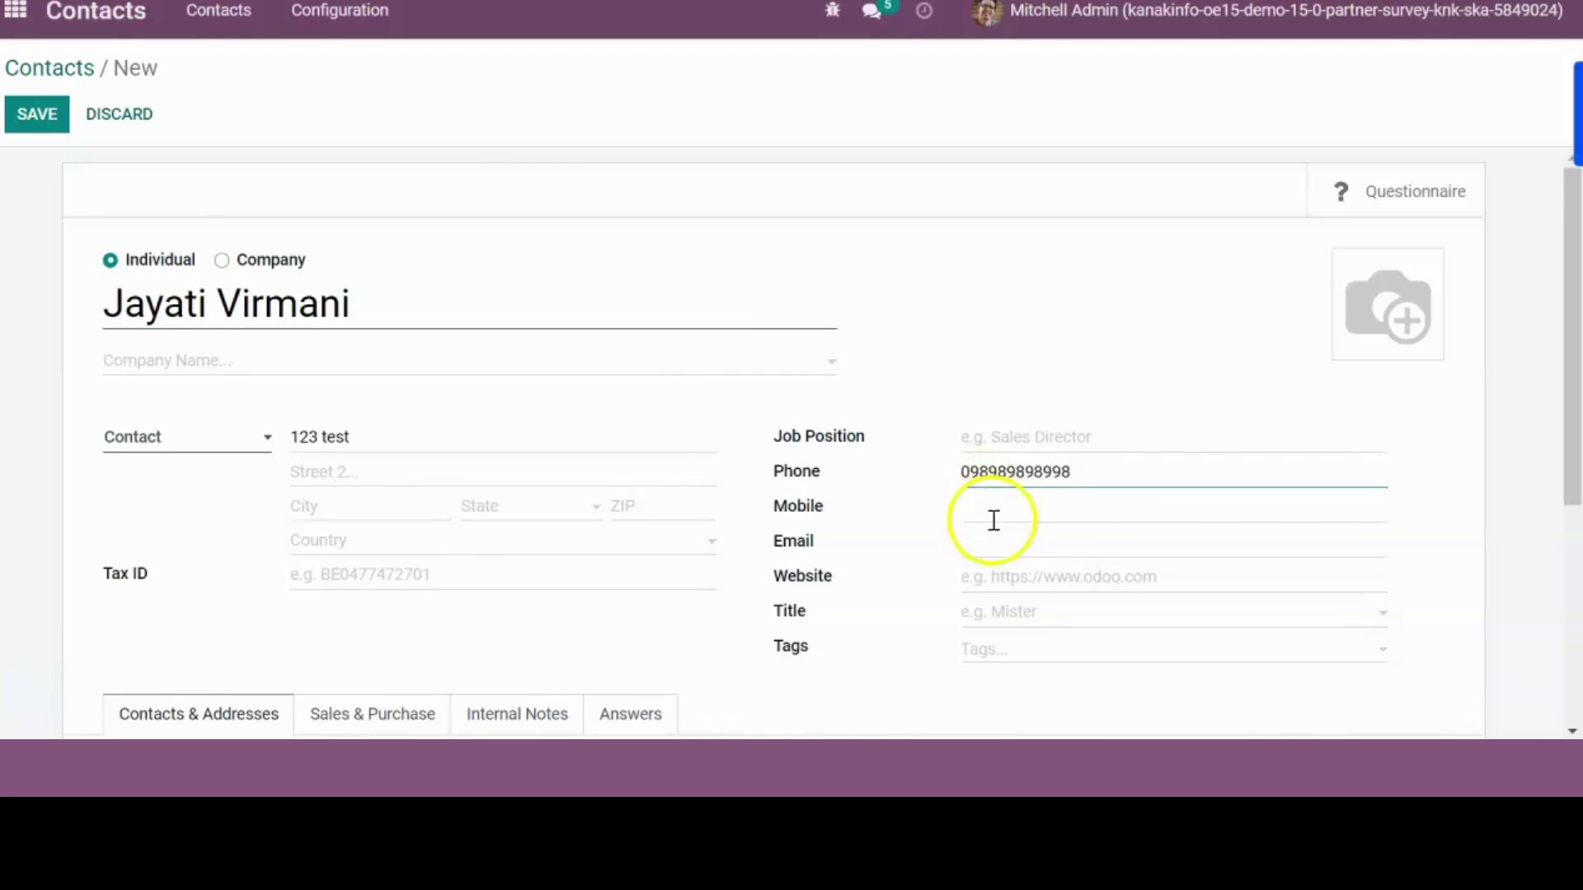
left_click(996, 541)
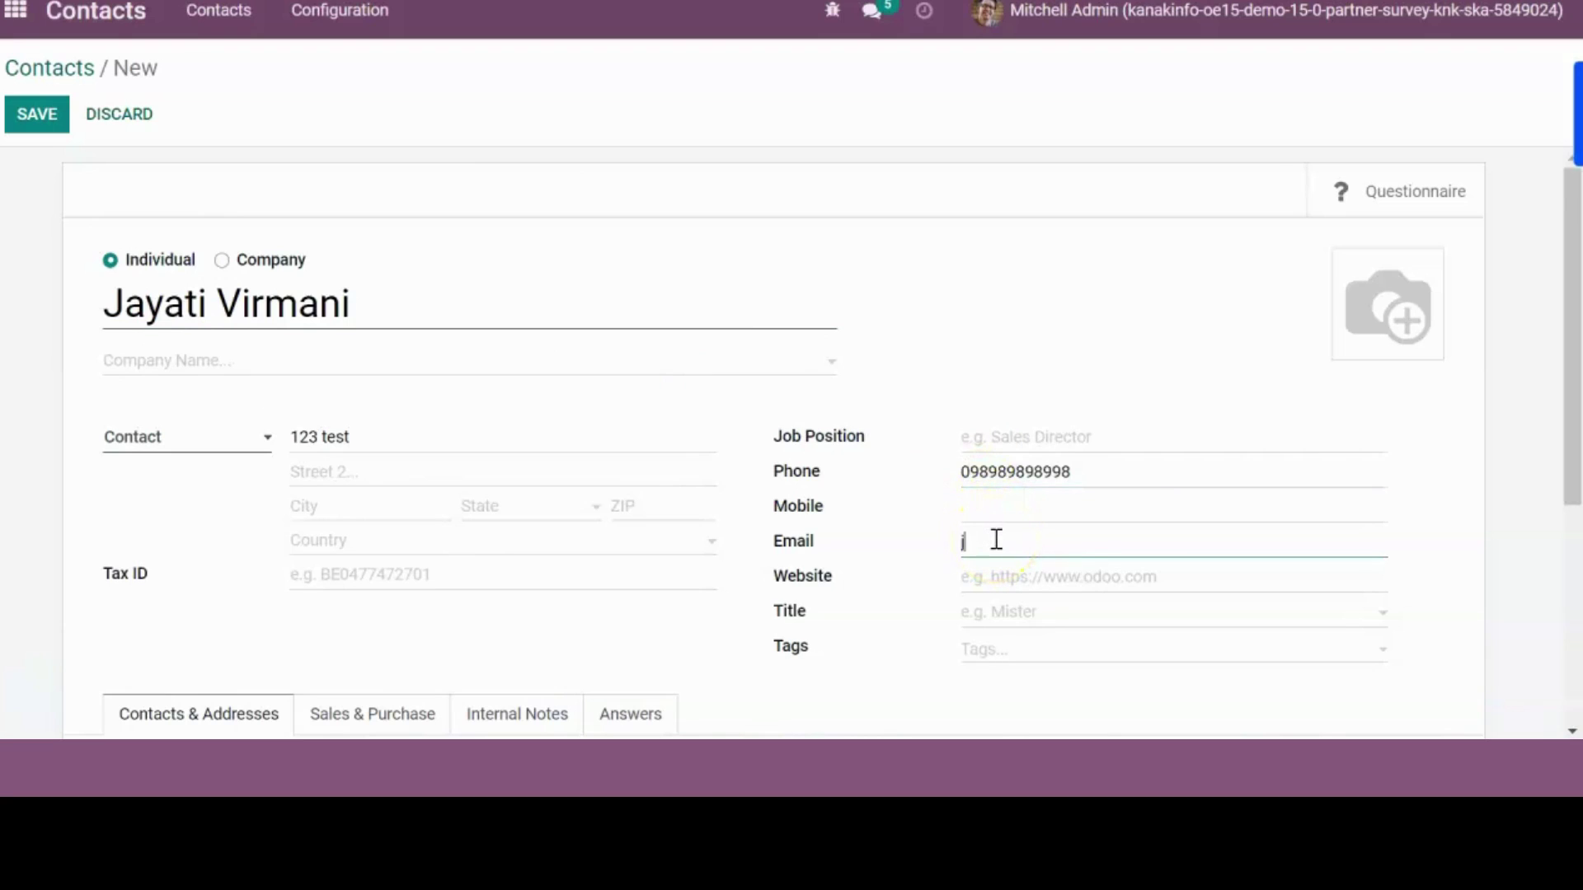
type("@kanakinfosystems.com")
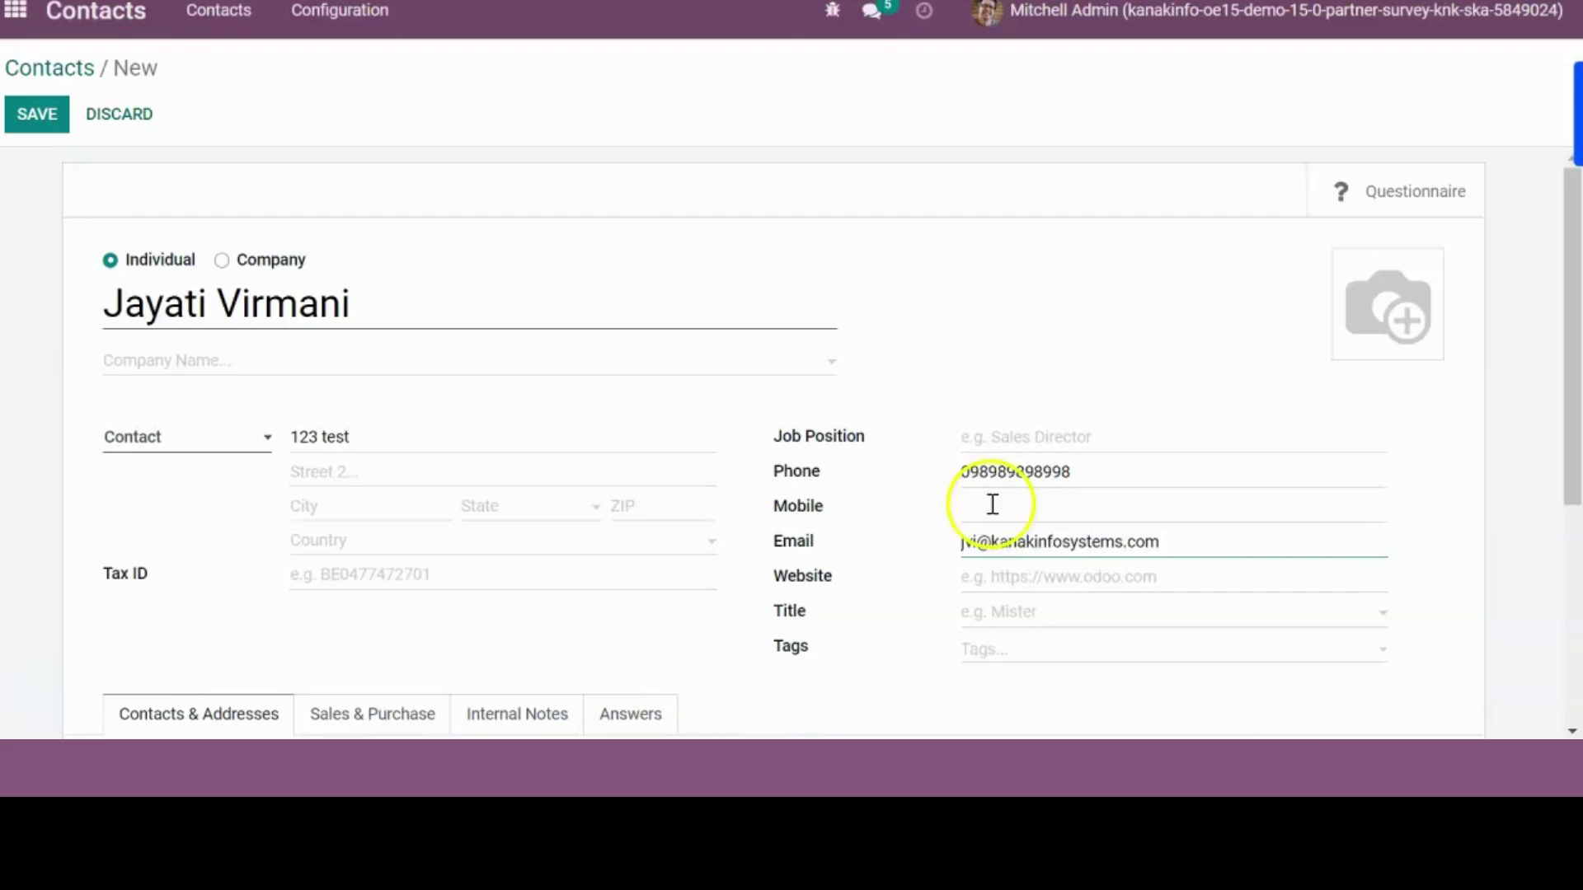
left_click(25, 131)
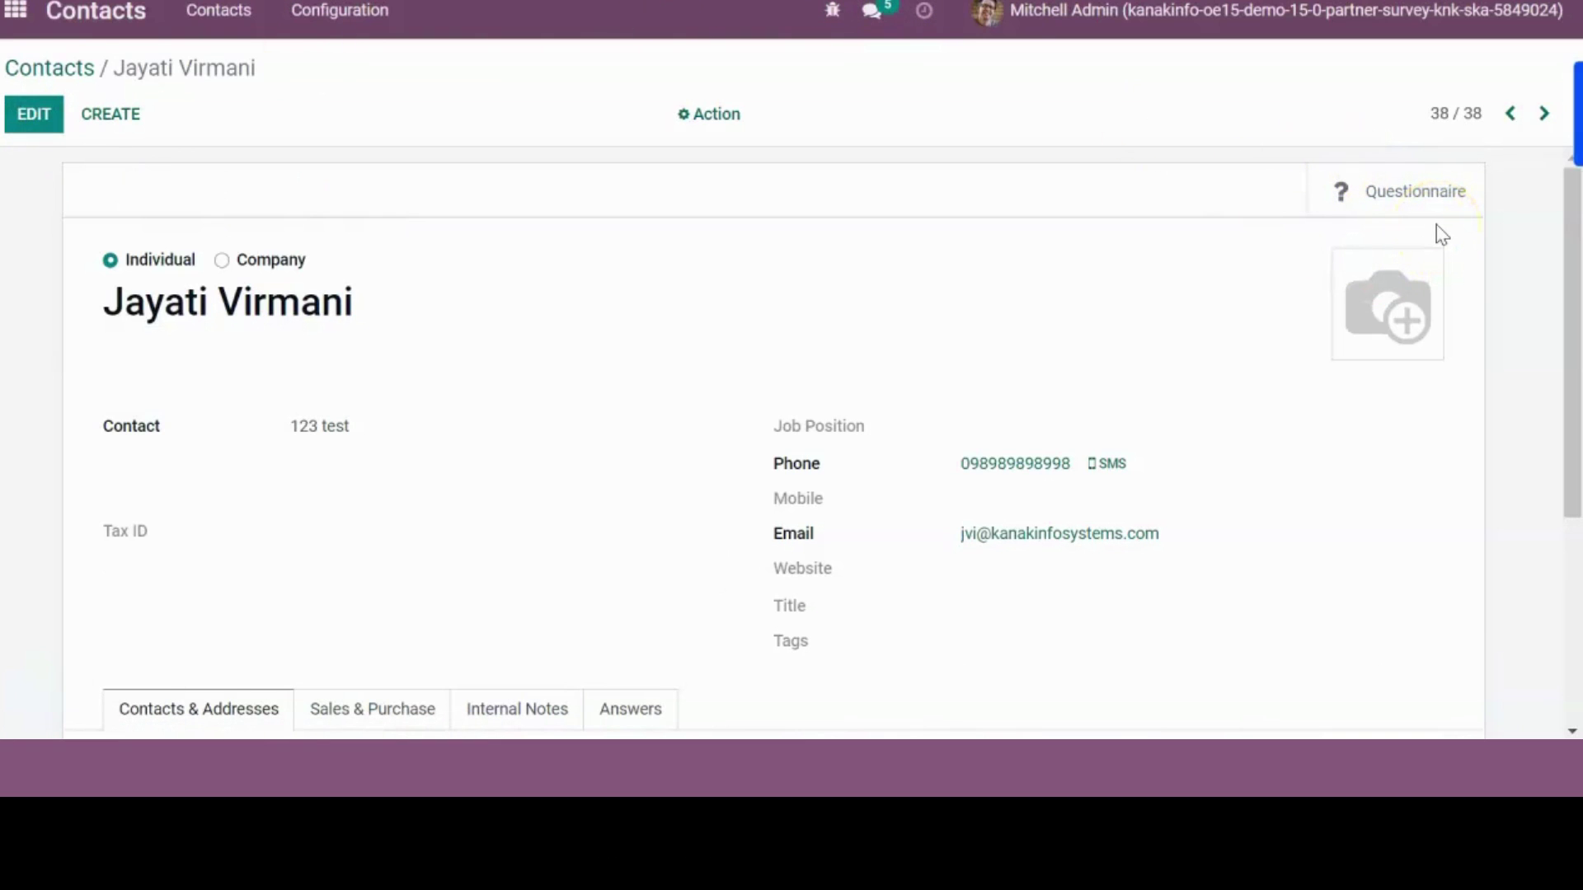
left_click(1413, 198)
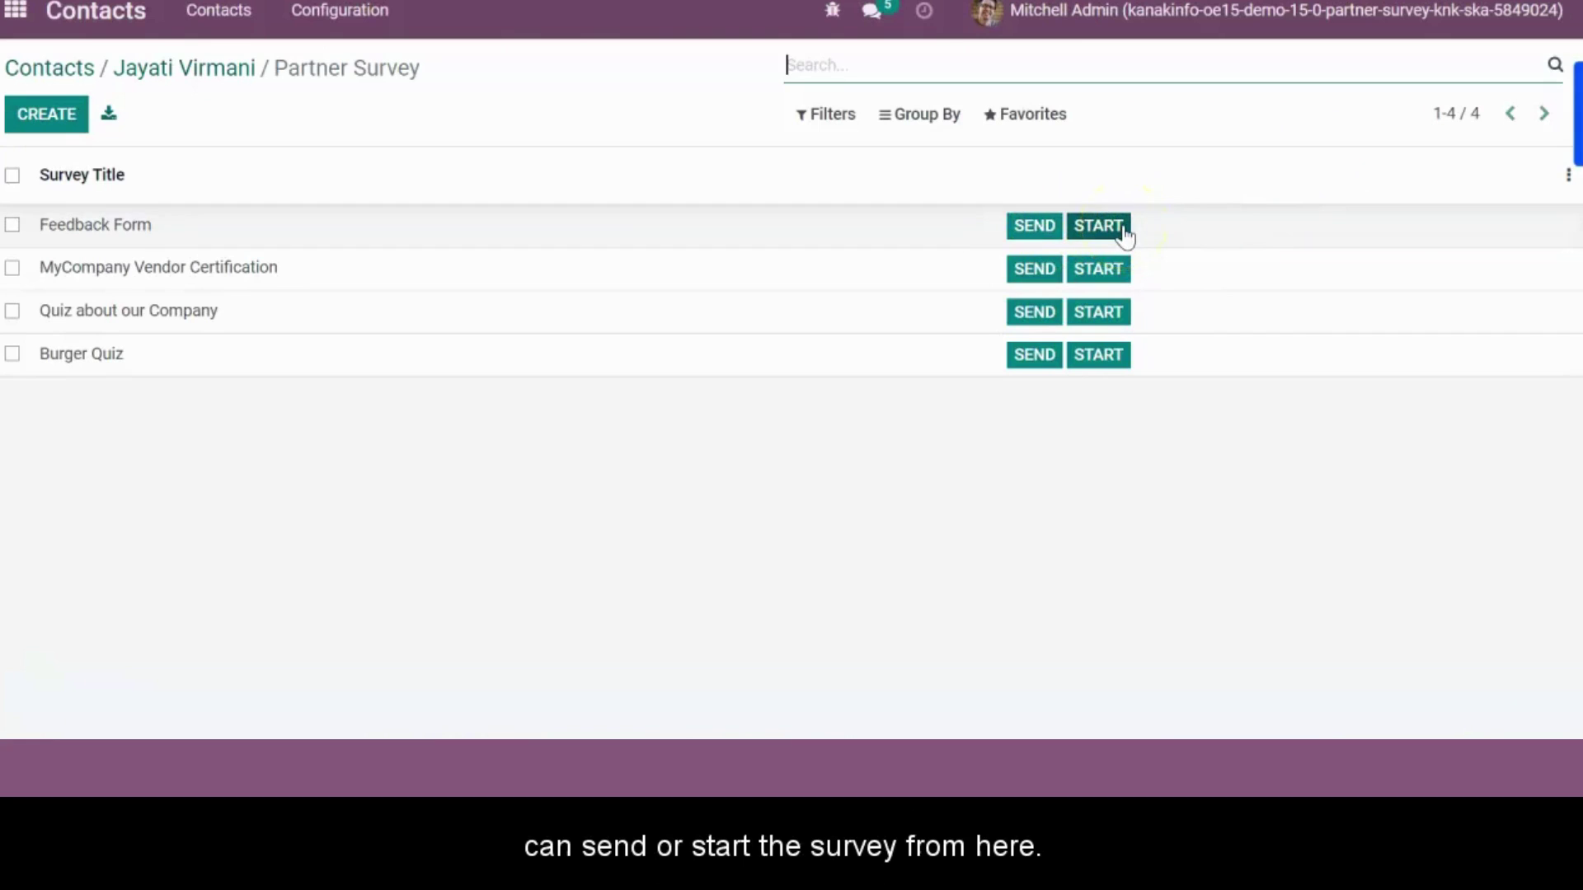
left_click(1037, 229)
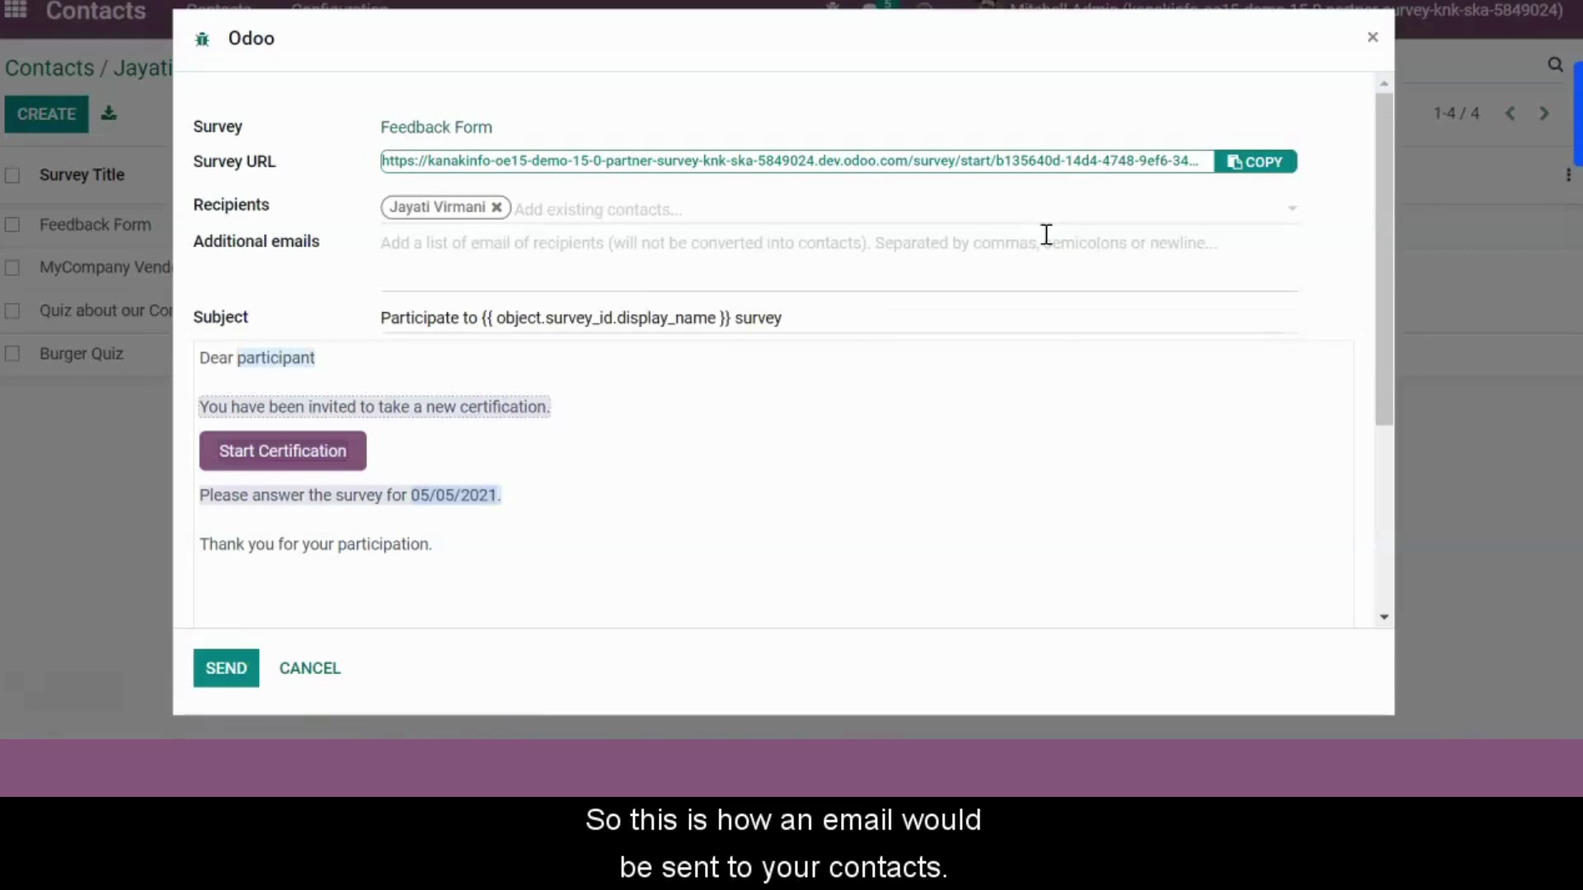
left_click(229, 678)
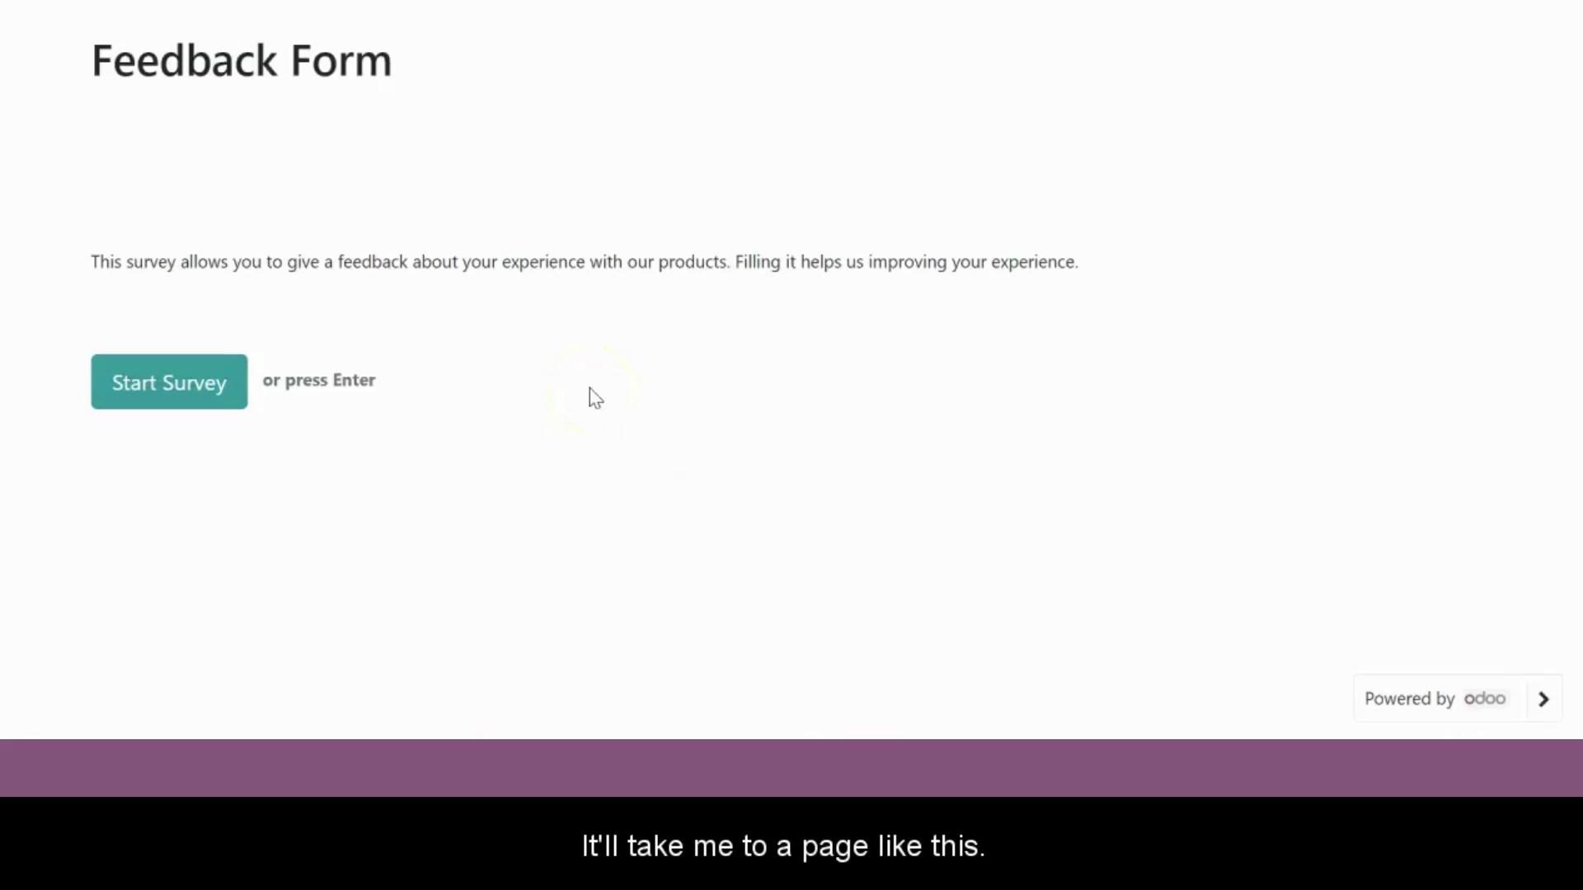
- Start the survey, answer where the participant lives, and set birth date November 10, 1999
left_click(167, 401)
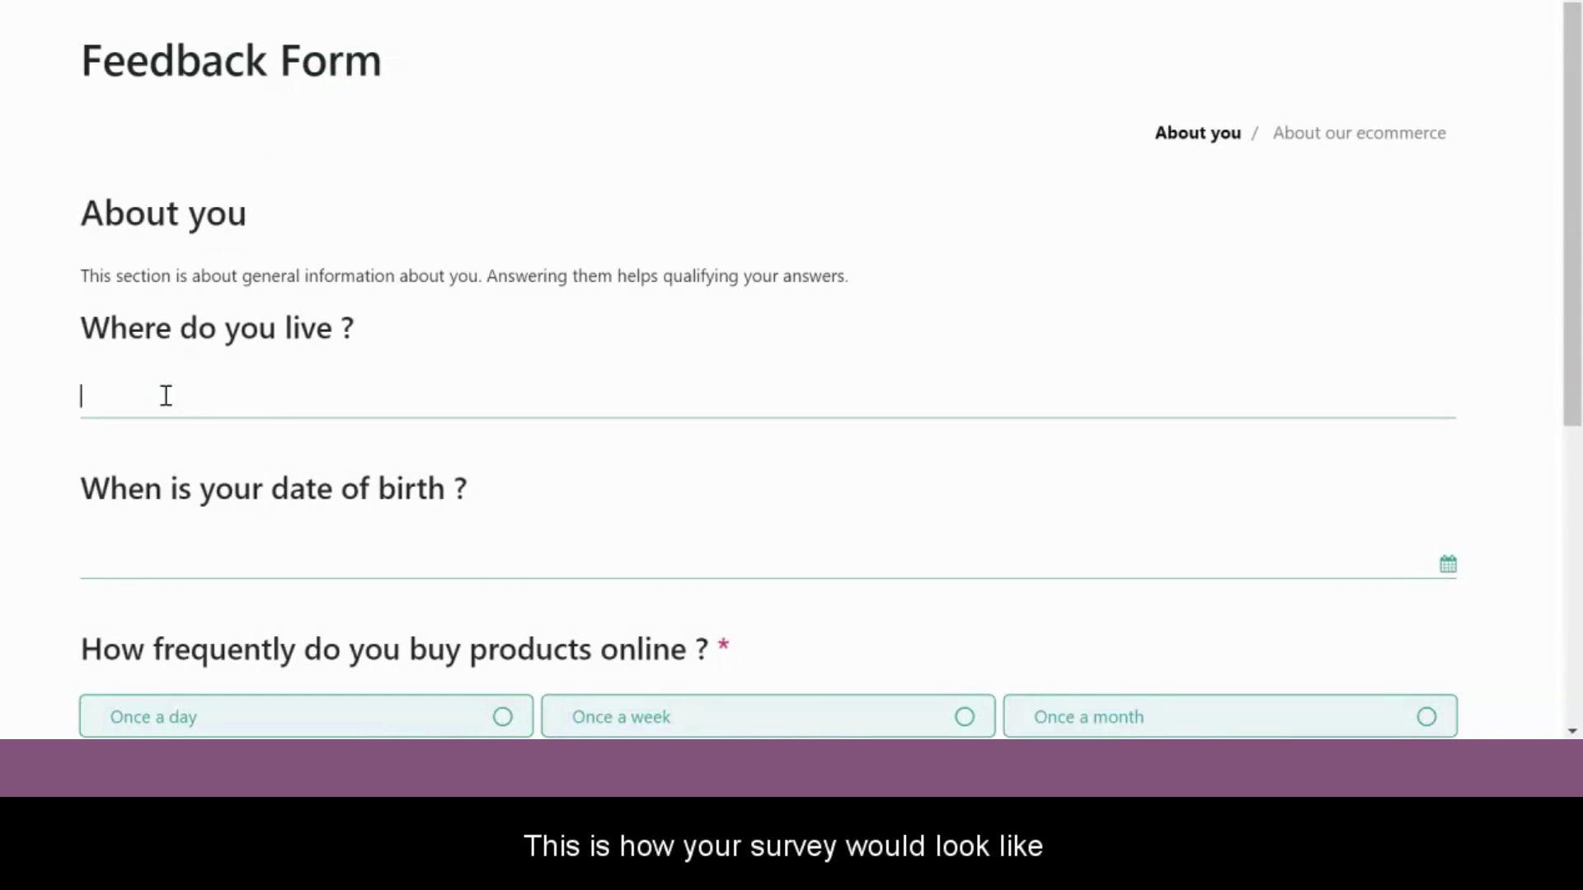
left_click(166, 395)
type("delhi")
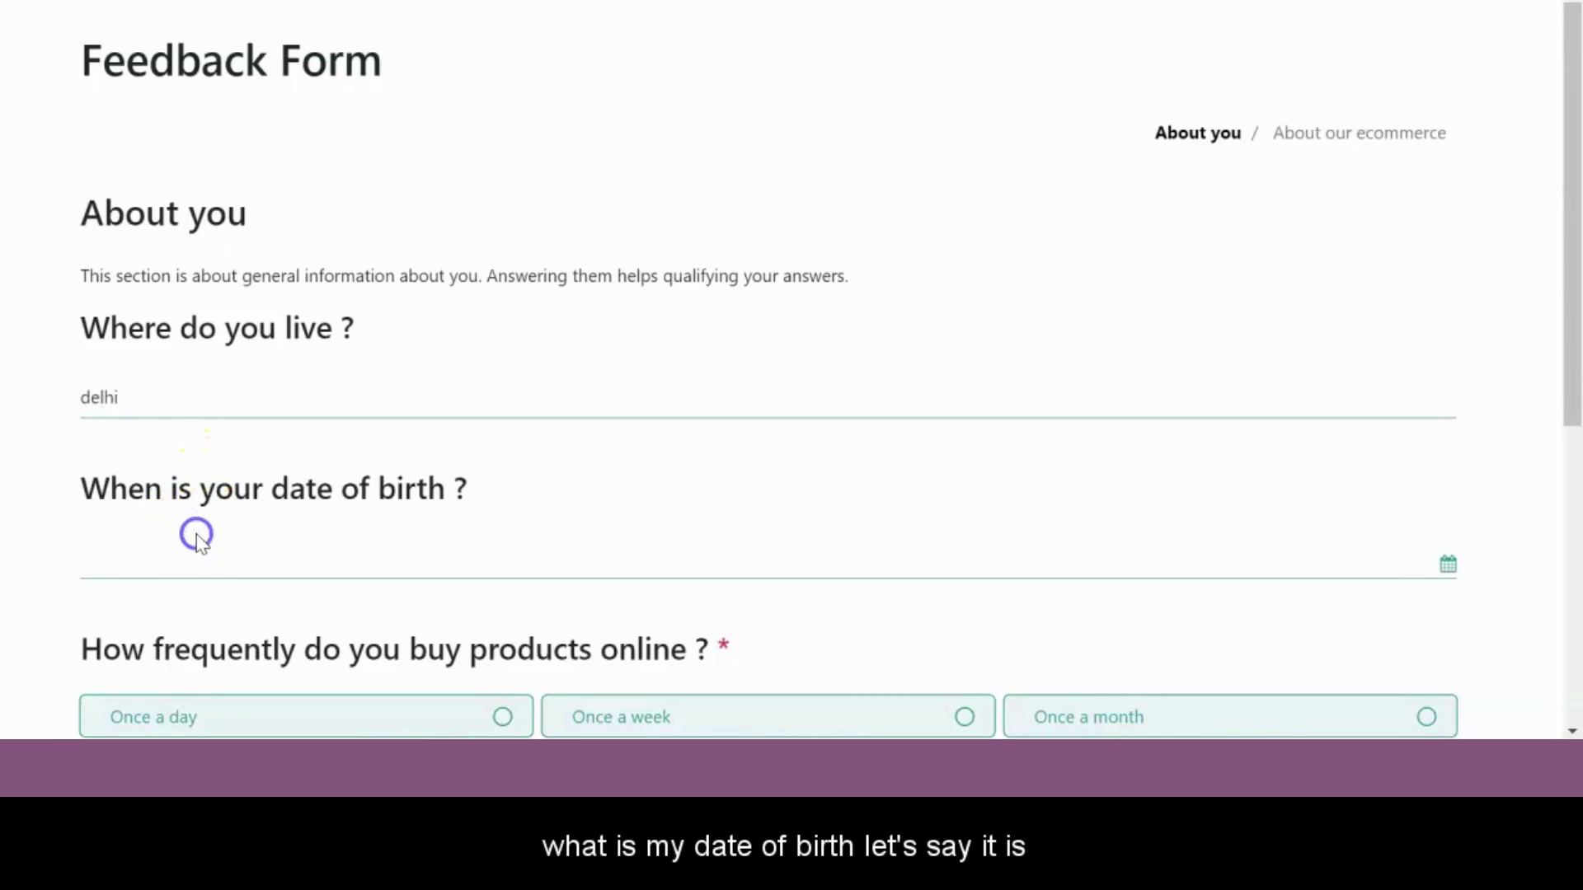
left_click(198, 558)
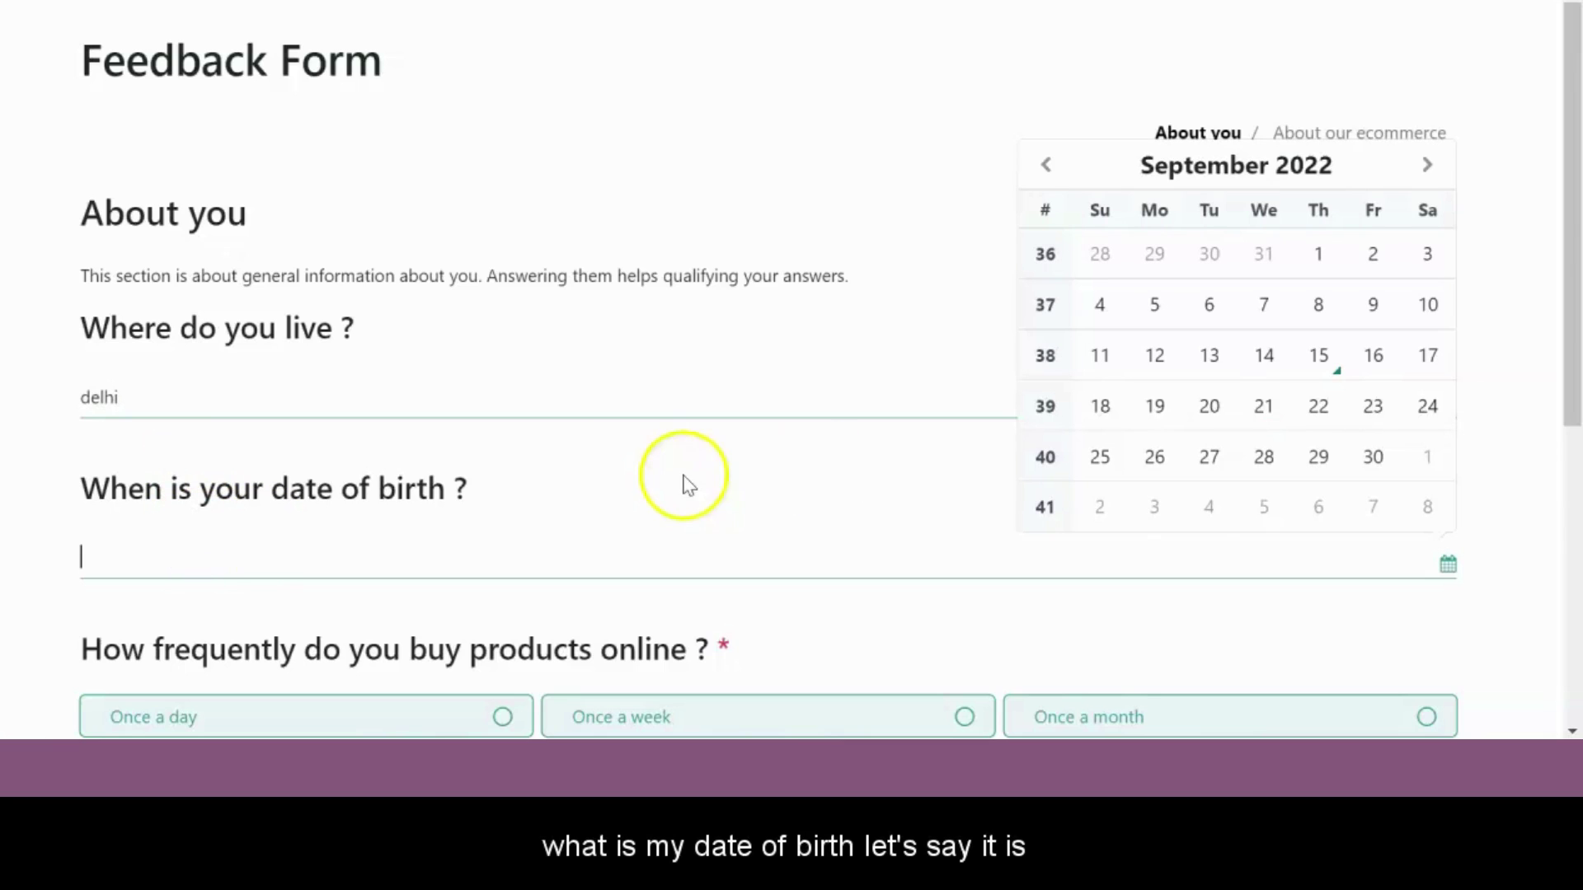
left_click(1424, 169)
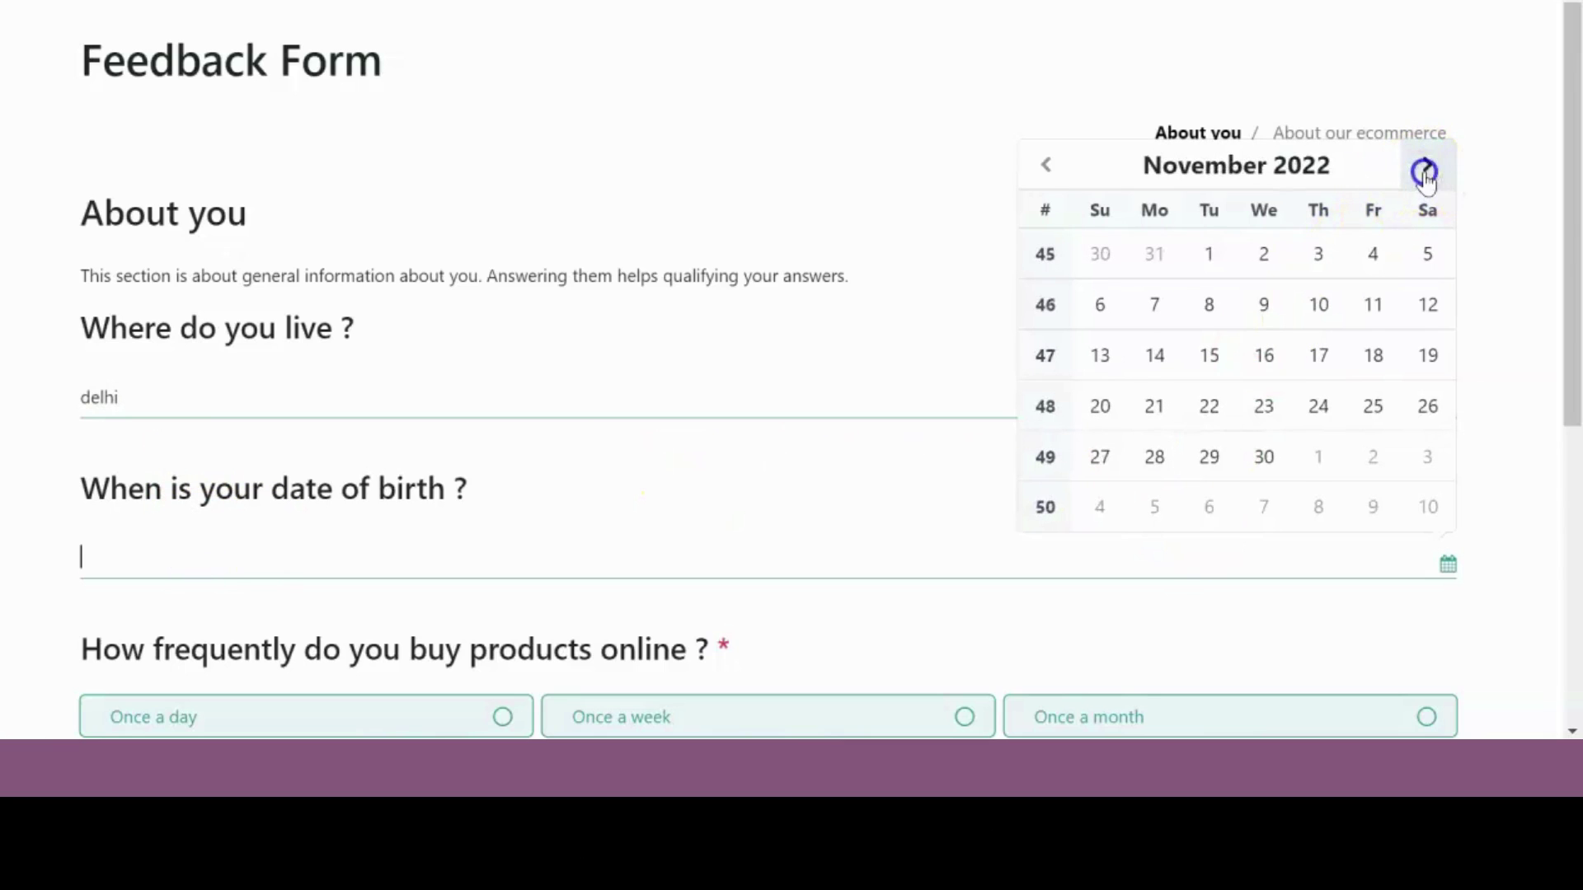
left_click(1317, 169)
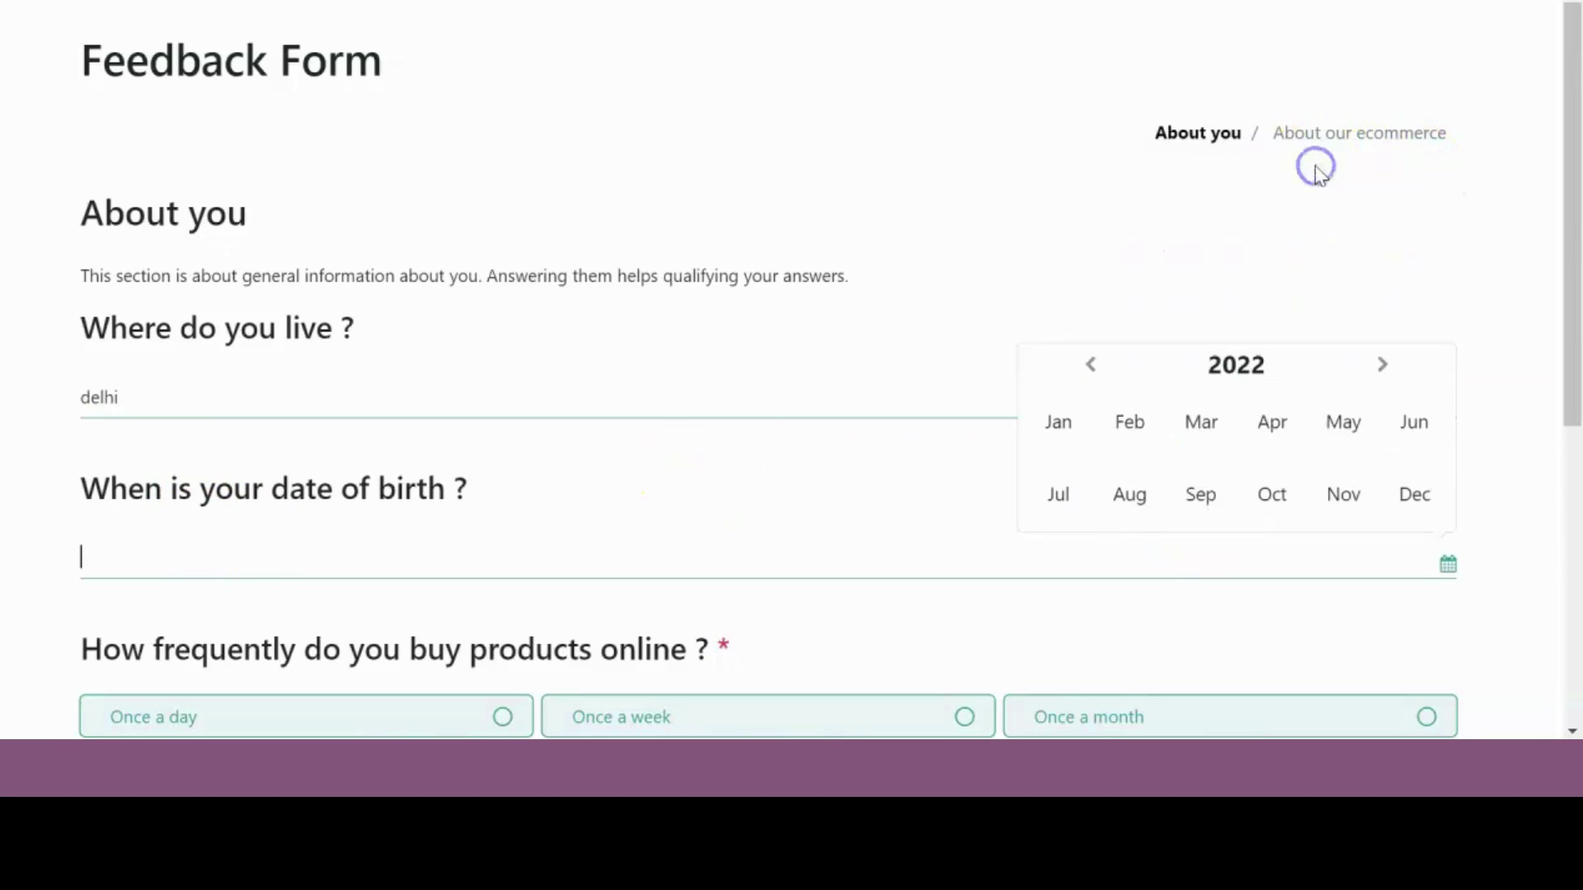
left_click(1249, 367)
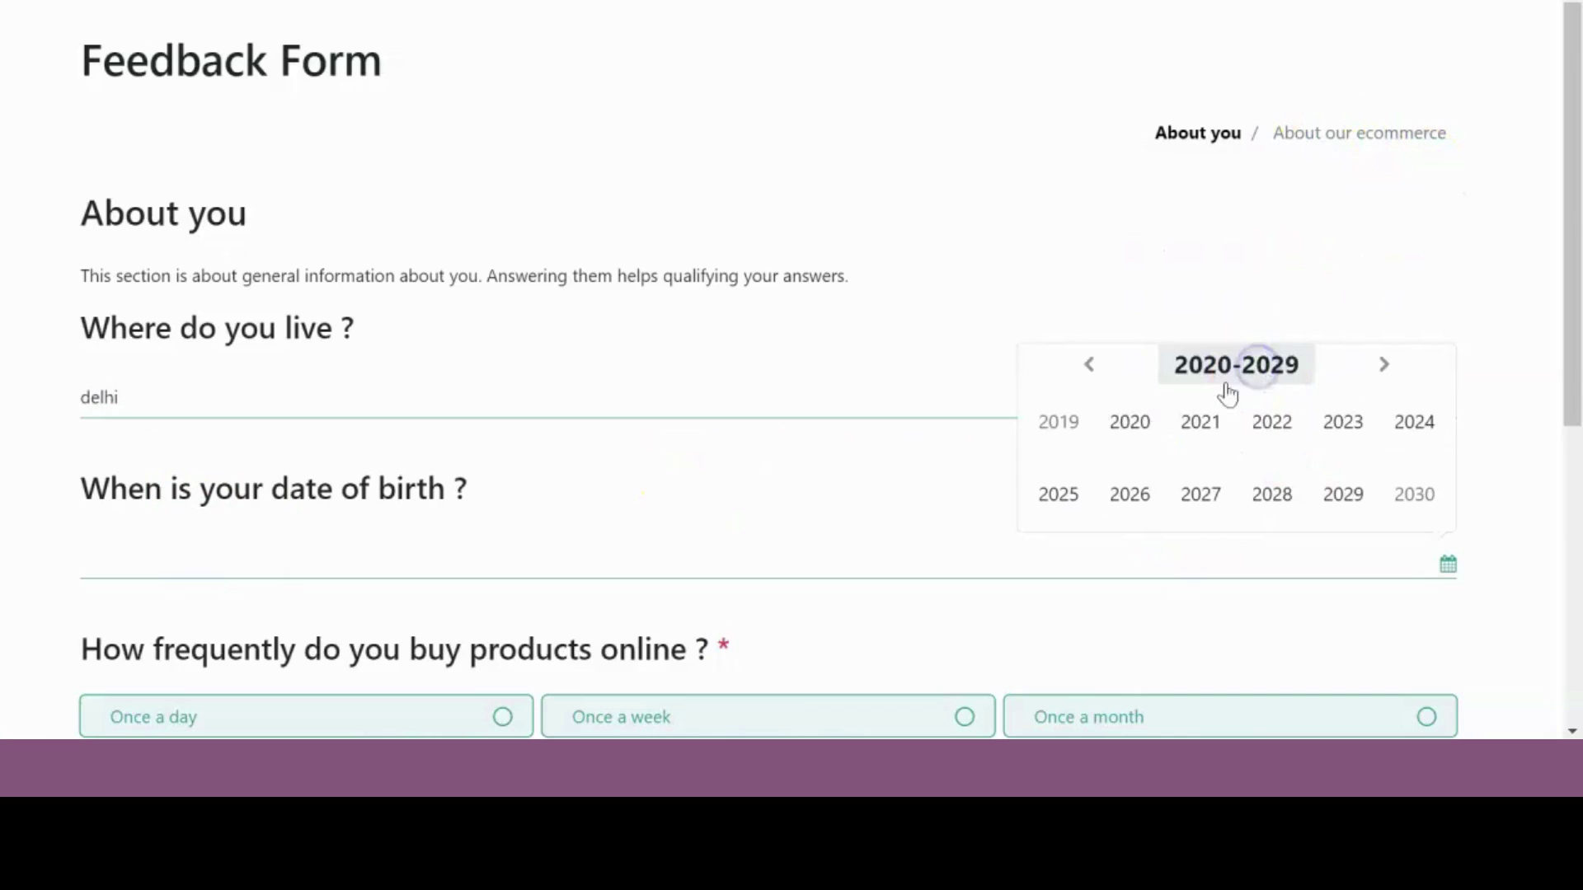
left_click(1093, 371)
left_click(1093, 371)
left_click(1325, 500)
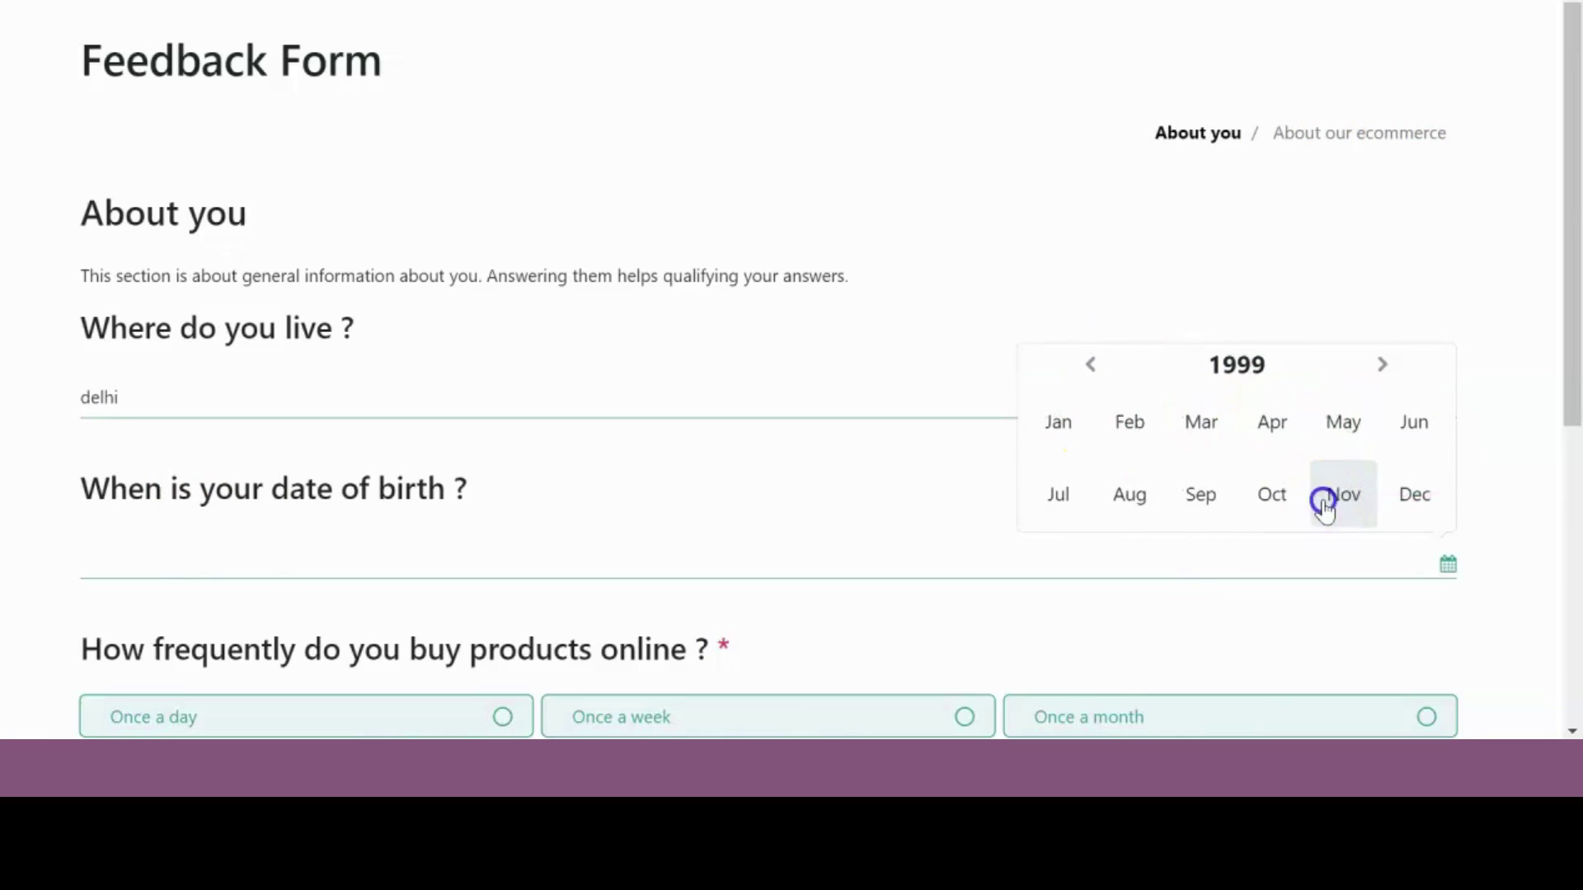
left_click(1344, 486)
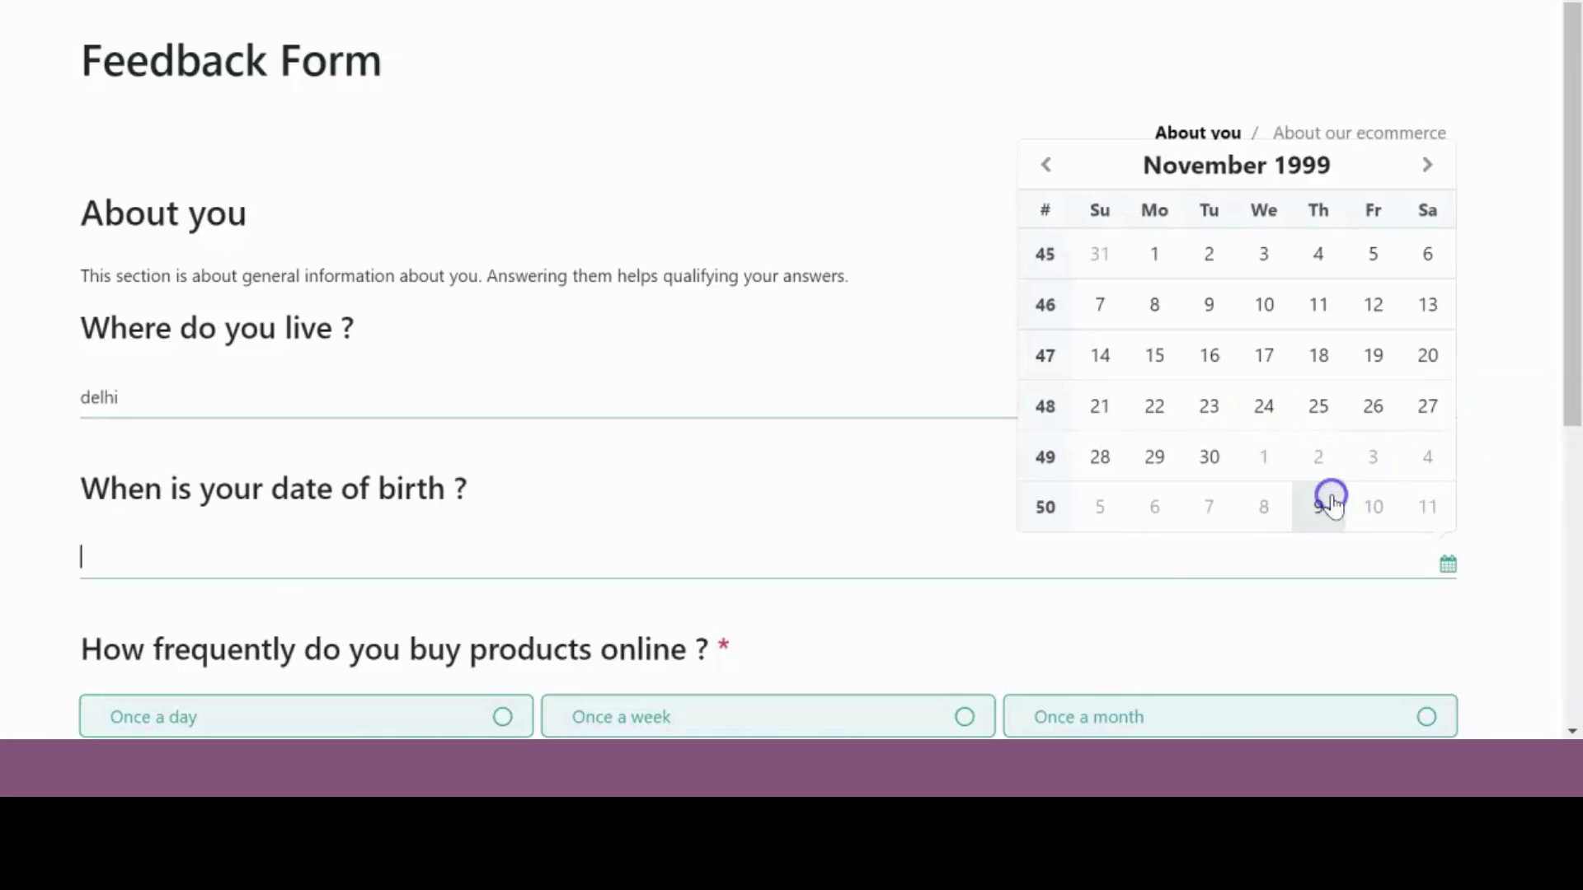
left_click(1262, 306)
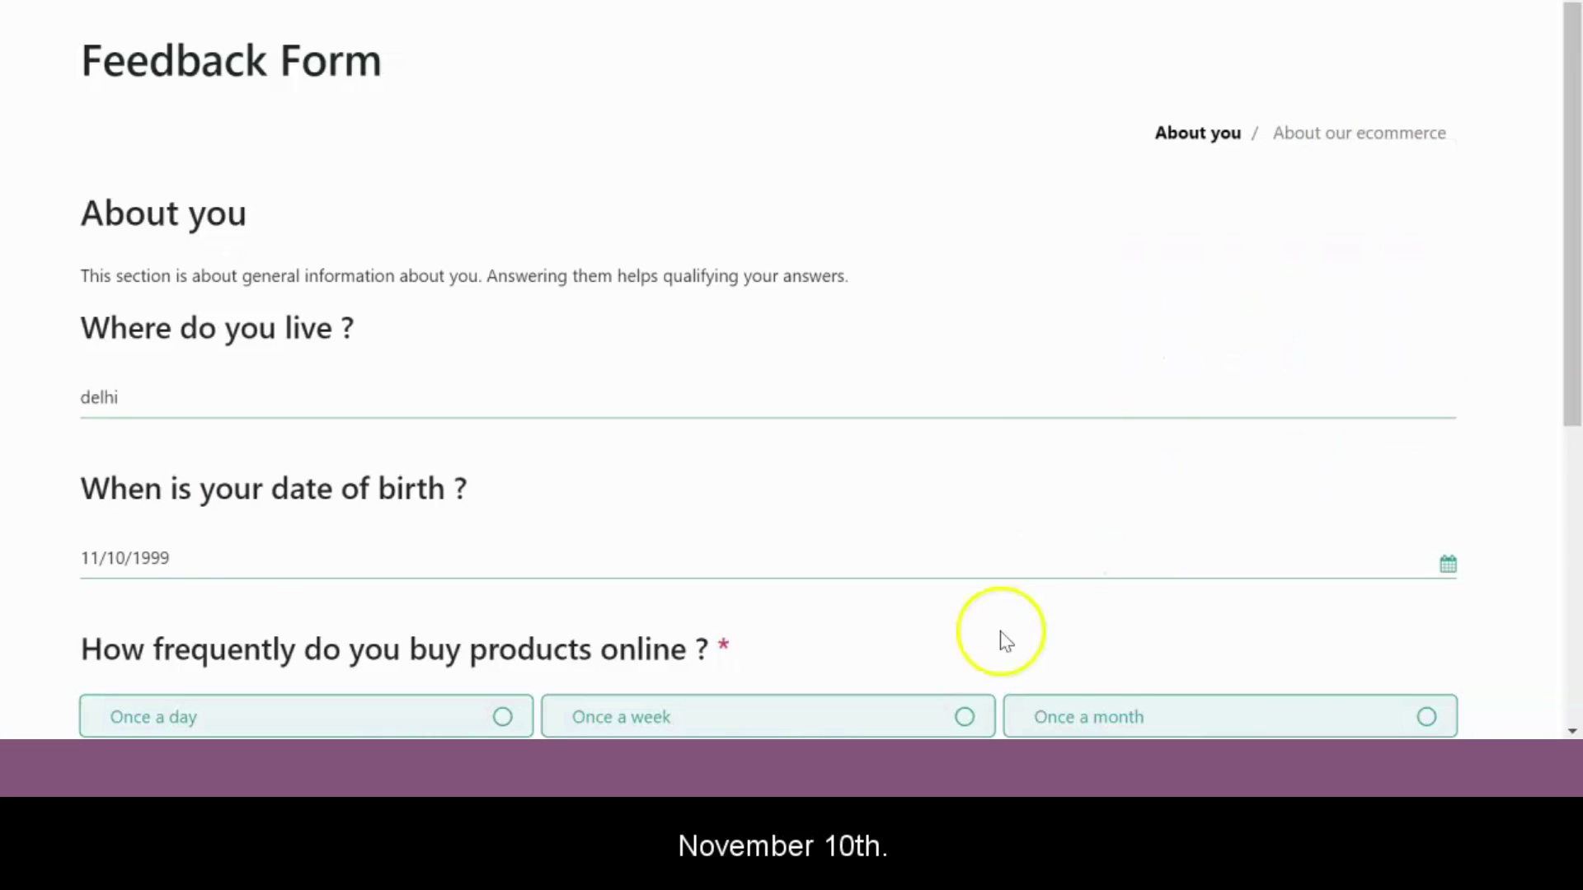
left_click_drag(1580, 266, 1576, 466)
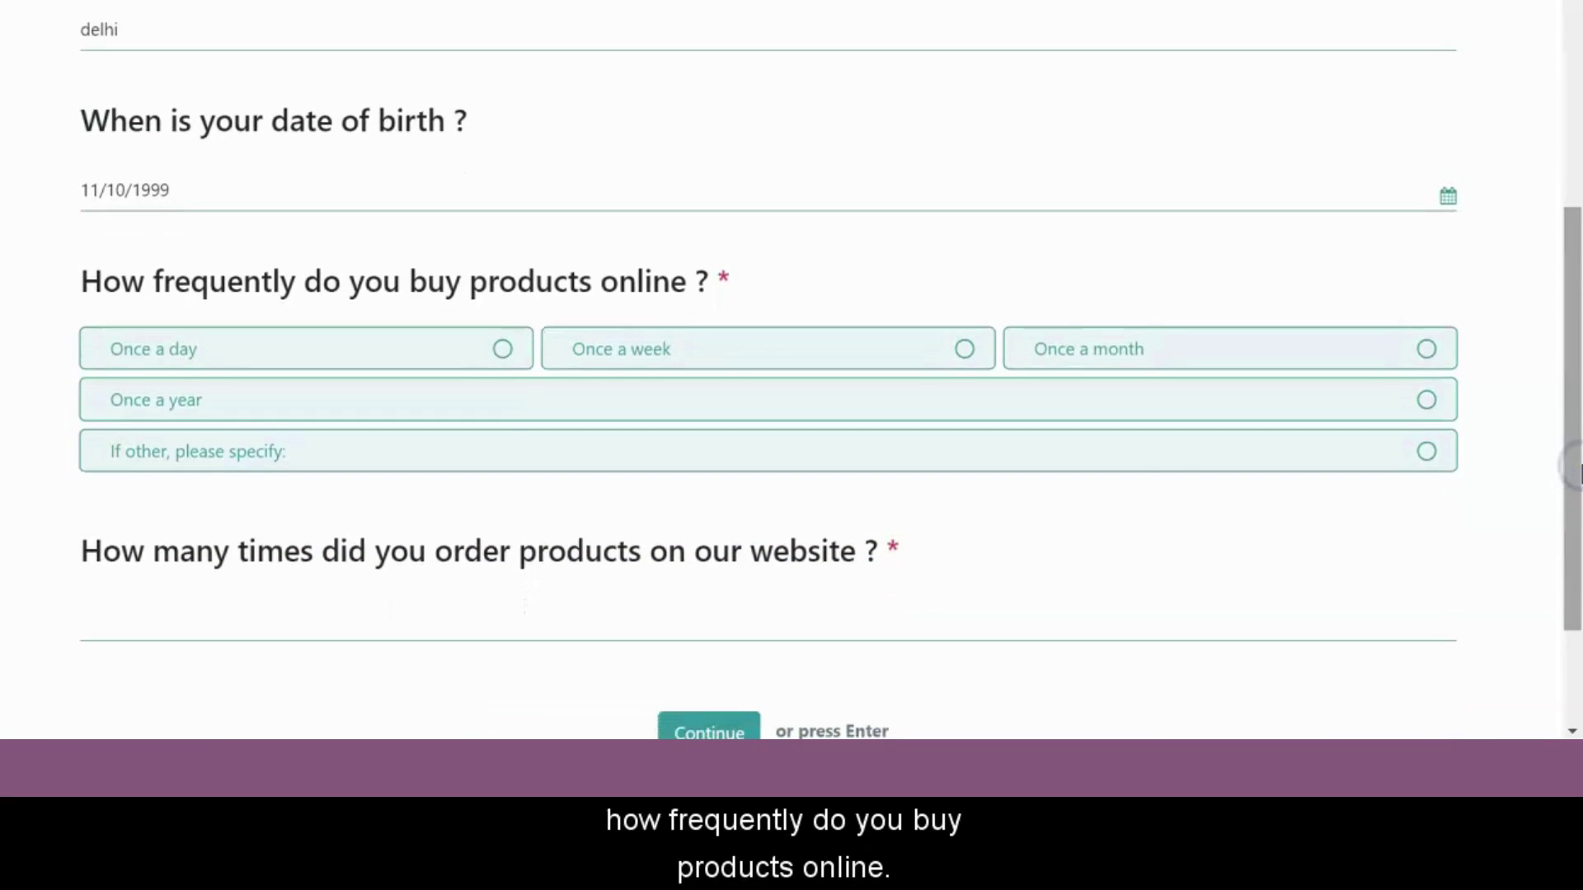
- Answer 'Once a month' and 5 website orders, then continue to About our ecommerce
left_click(1048, 362)
left_click_drag(1566, 367, 1573, 491)
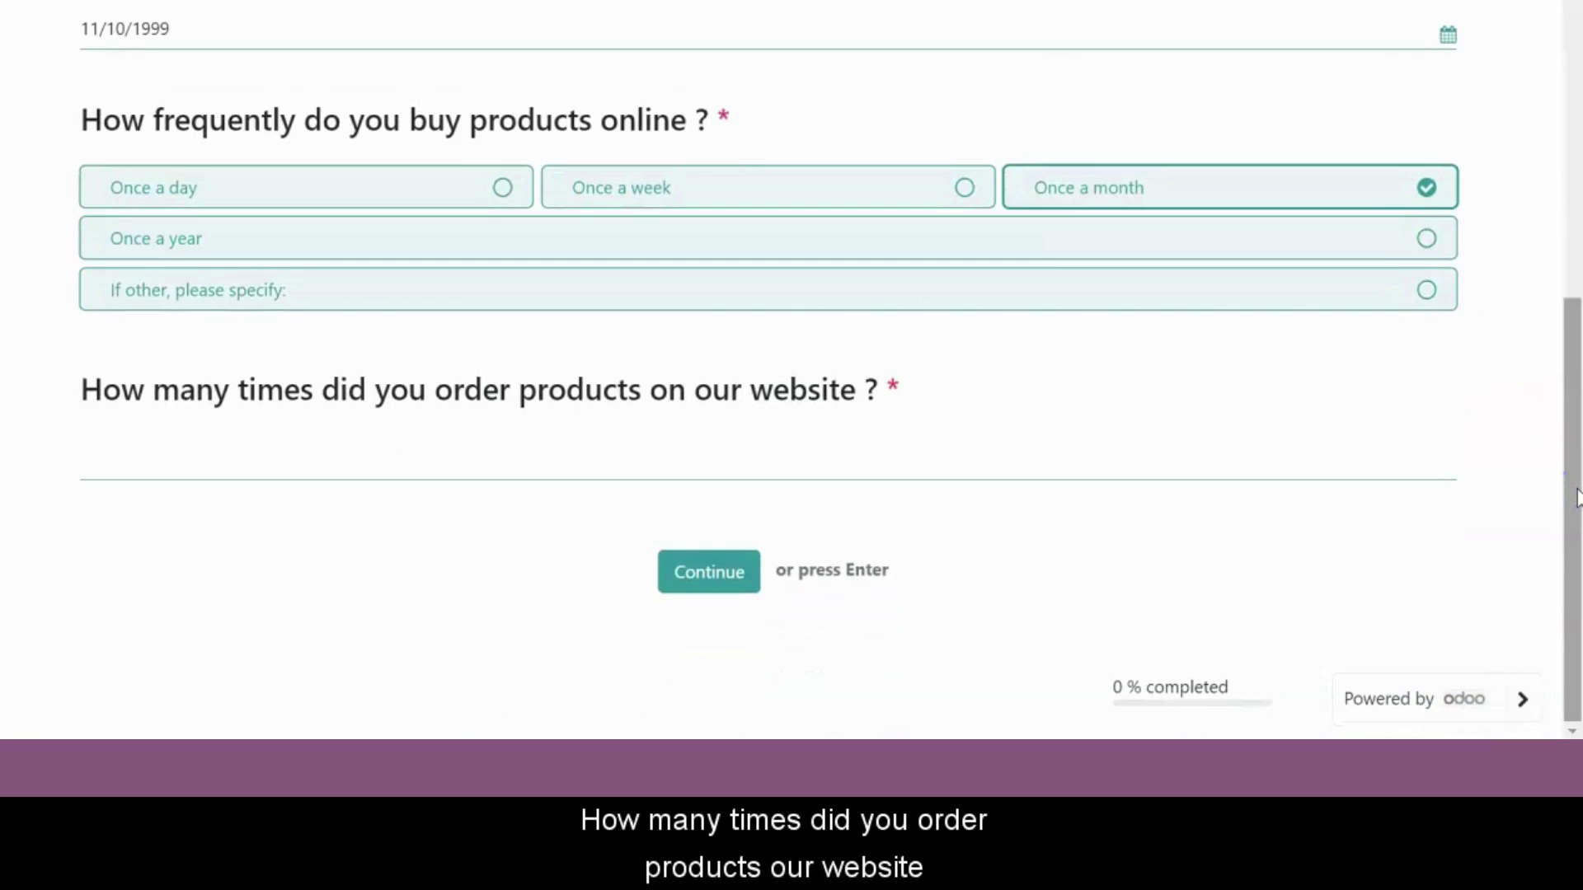
left_click(996, 456)
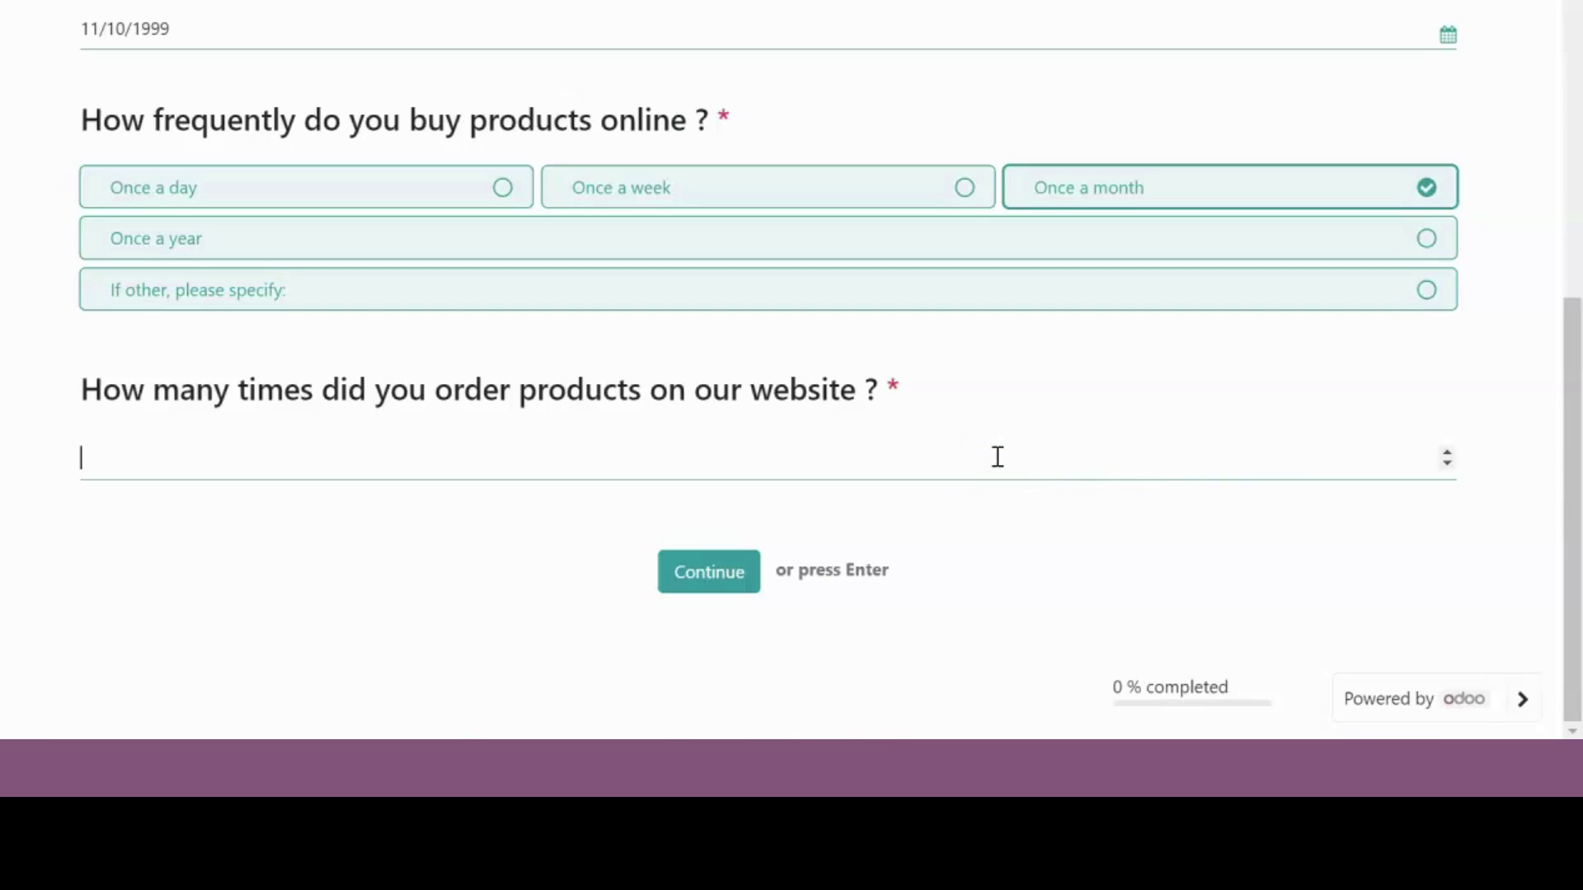
type("5-7")
left_click(753, 563)
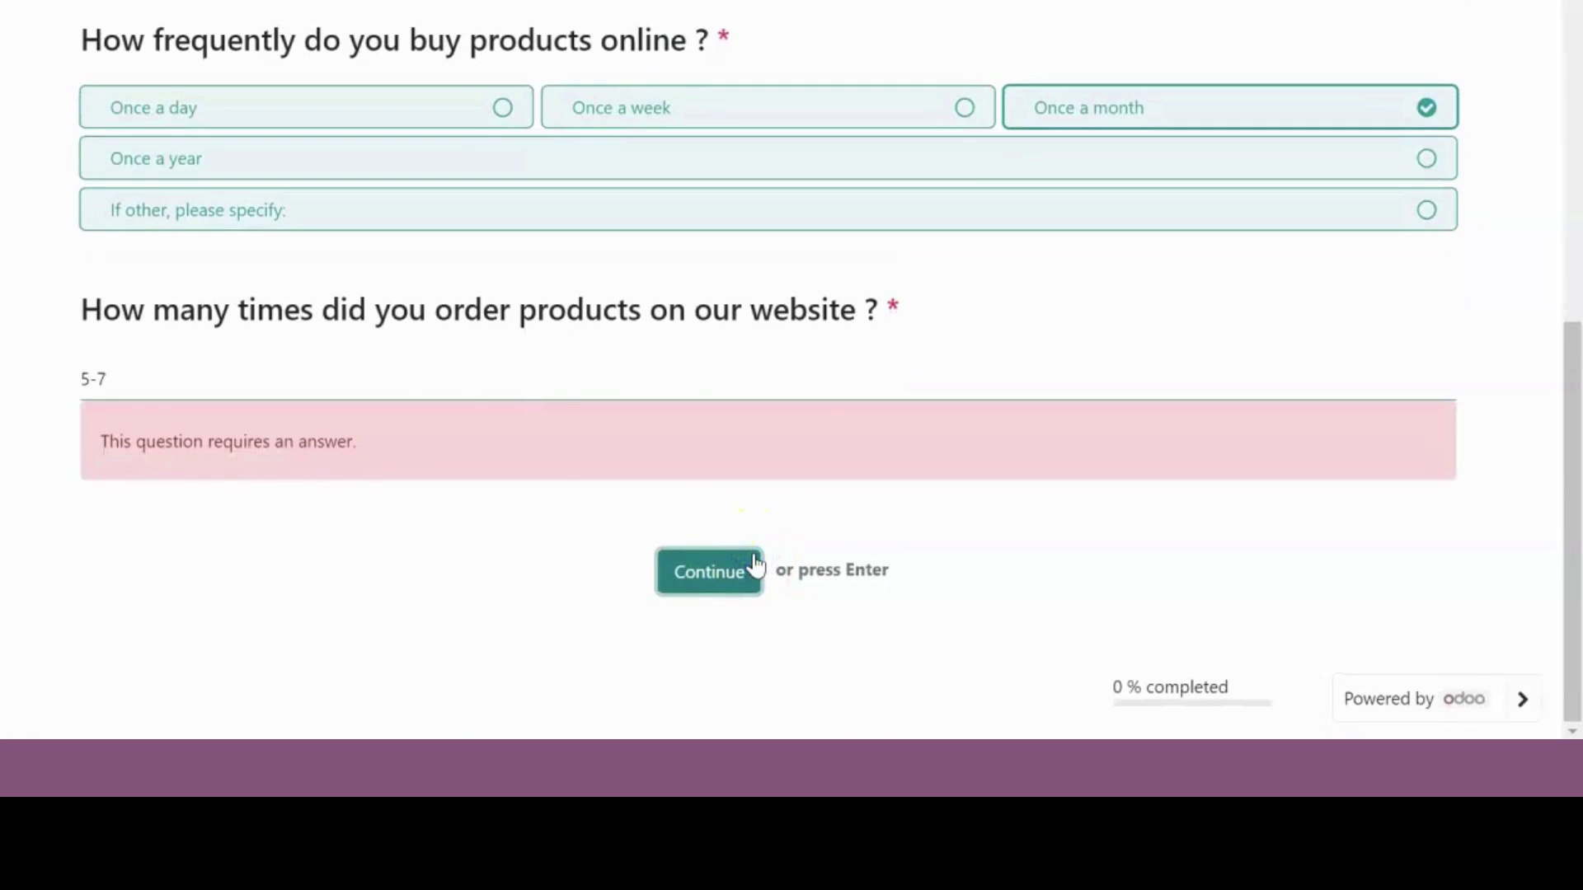
left_click(485, 385)
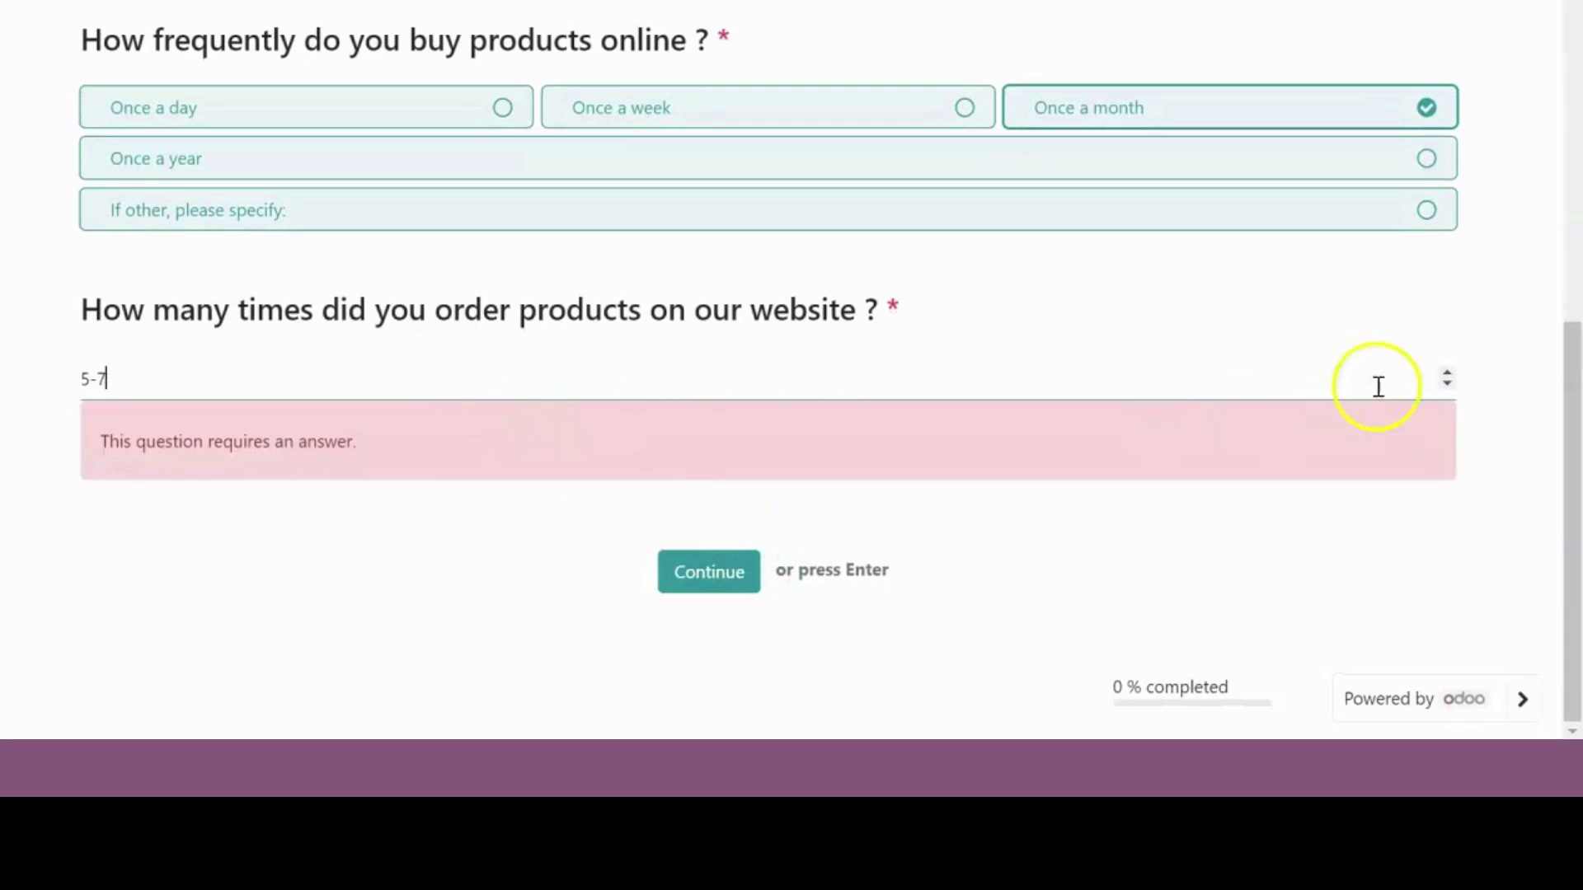
left_click(1447, 376)
left_click(1446, 376)
left_click(1446, 375)
left_click(725, 572)
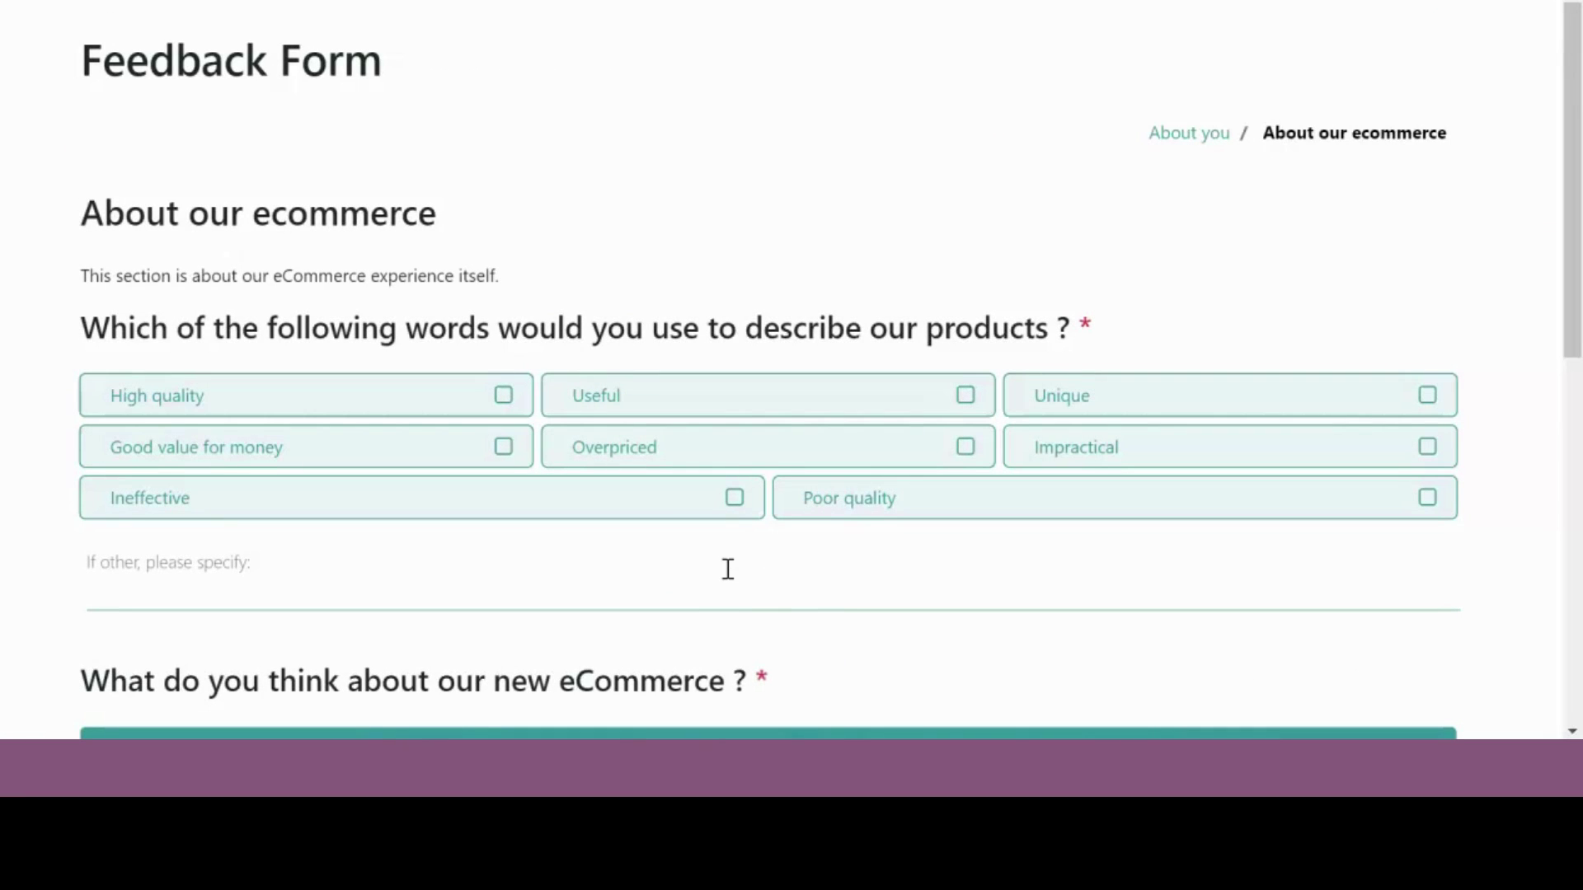
- Describe the products as High quality and Good value for money
left_click(504, 395)
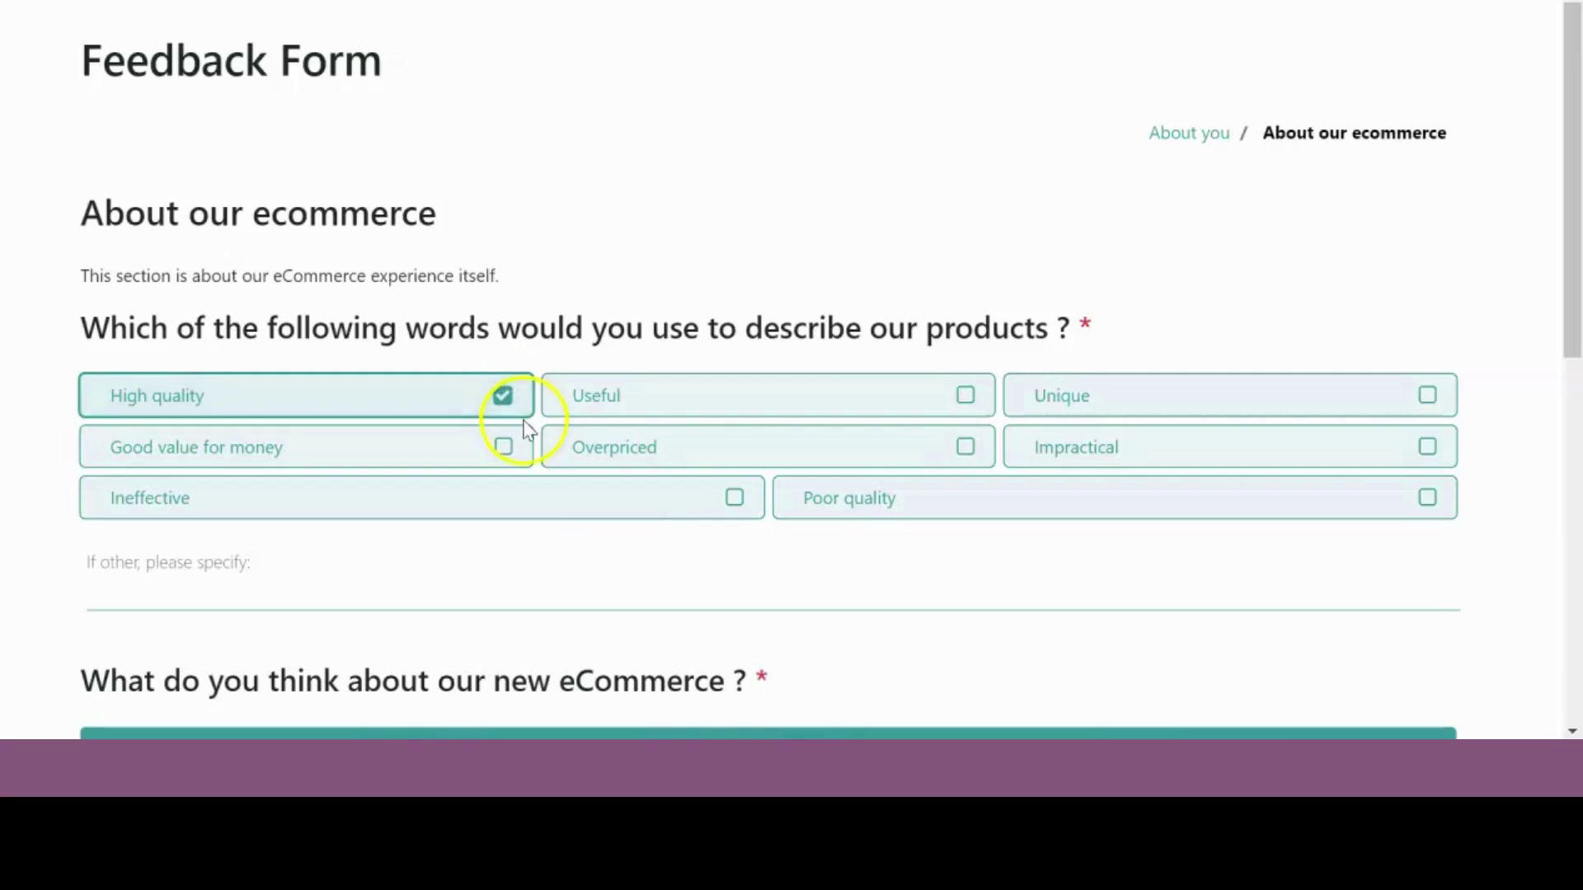
left_click(507, 445)
left_click_drag(1559, 166, 1561, 272)
left_click_drag(1560, 191, 1575, 430)
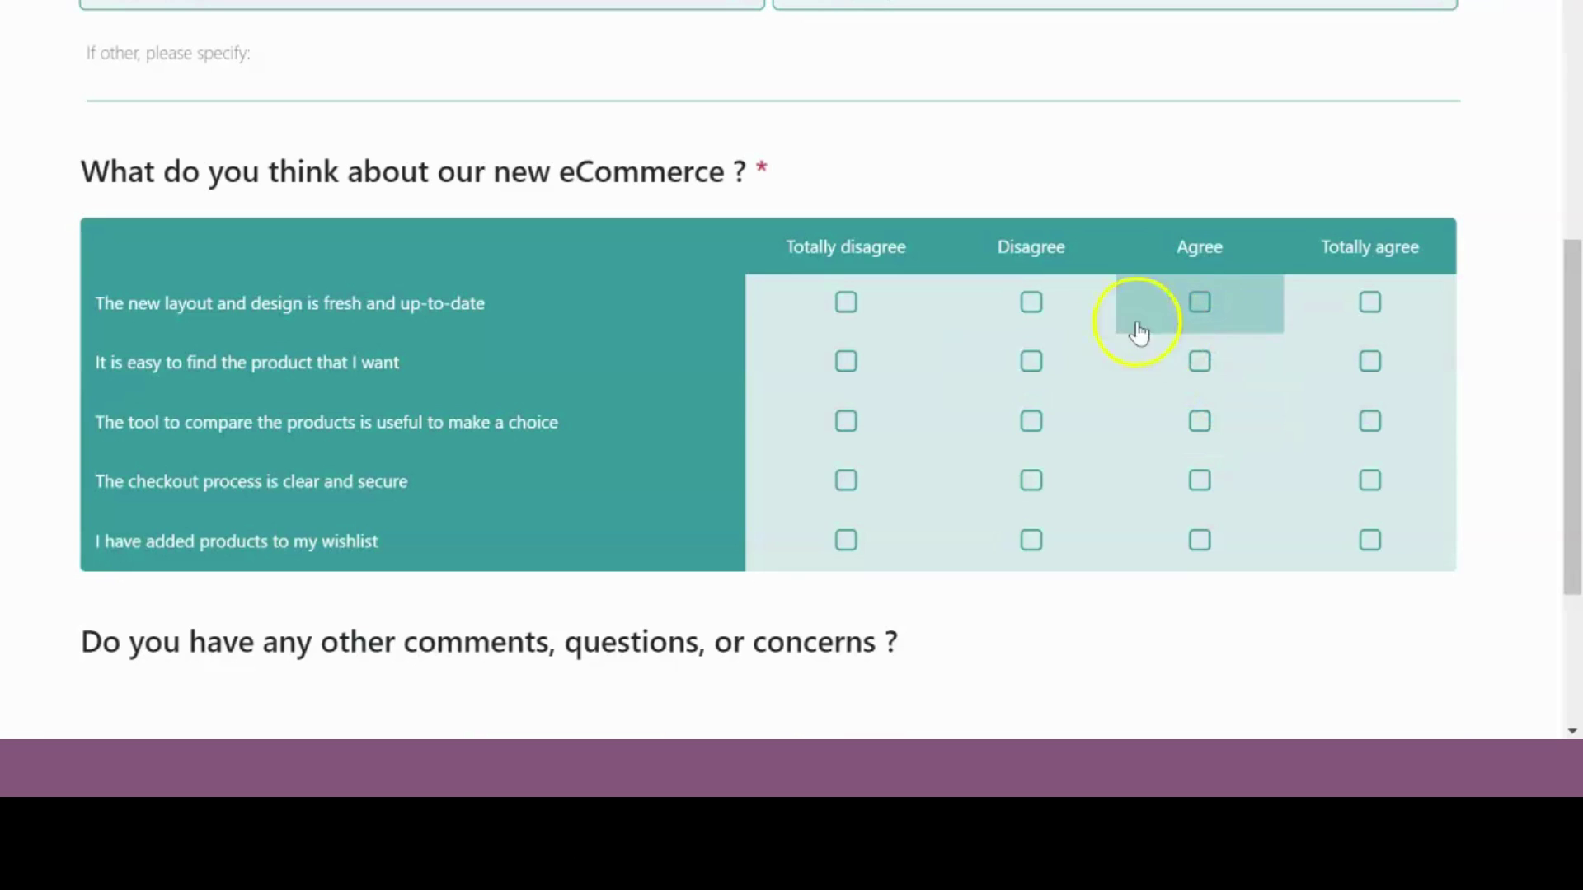
- Agree with all five eCommerce statements and submit the Feedback Form
left_click(1189, 306)
left_click(1199, 364)
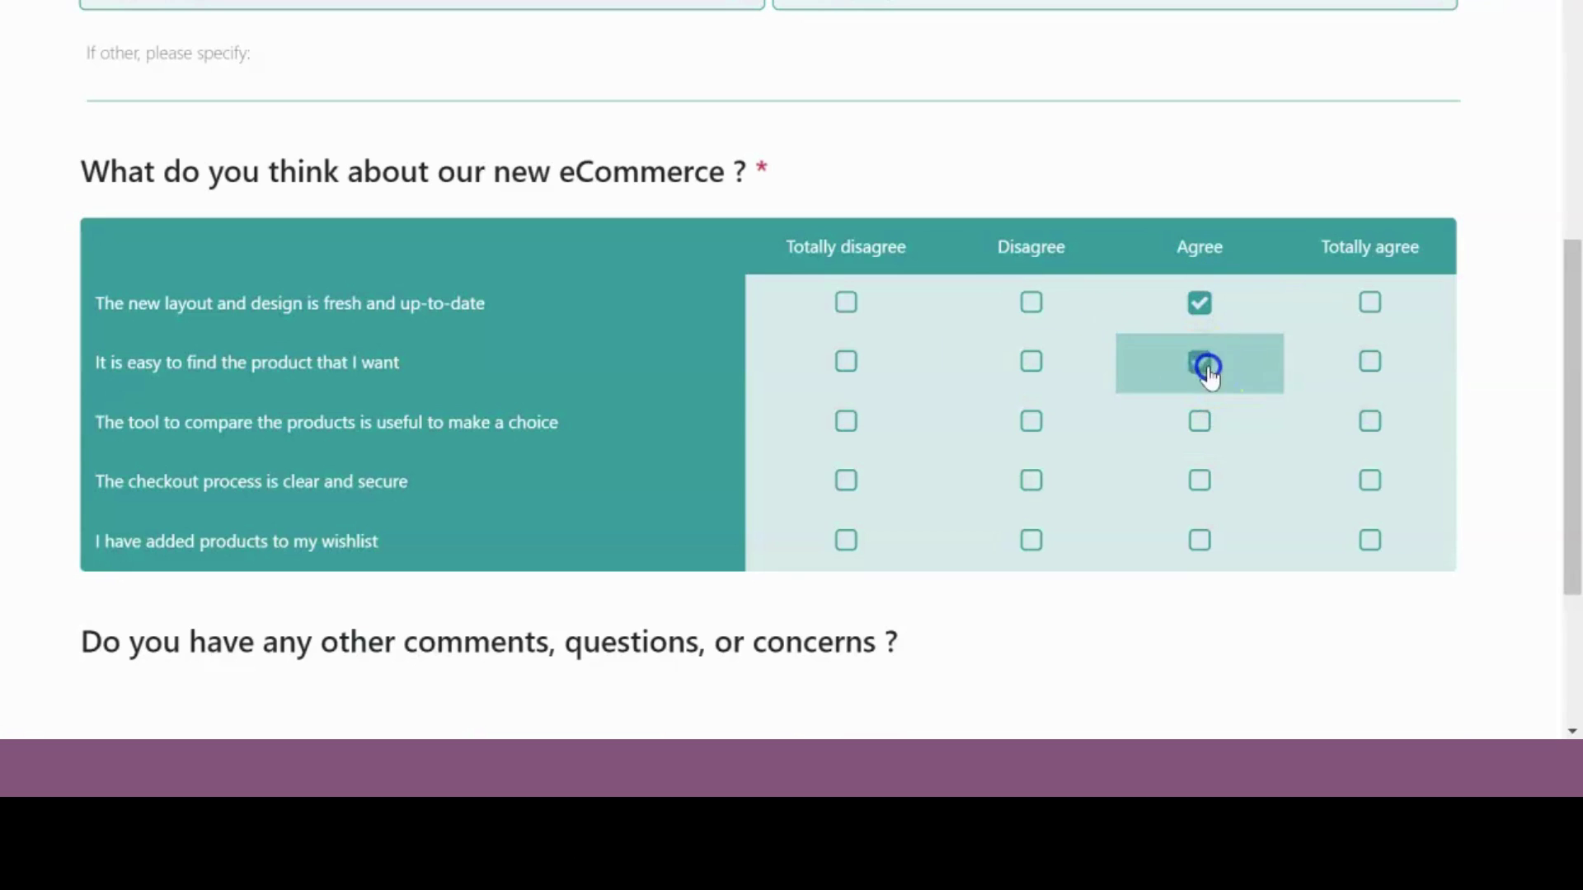
left_click(1204, 422)
left_click(1200, 480)
left_click(1200, 540)
left_click_drag(1572, 493, 1576, 631)
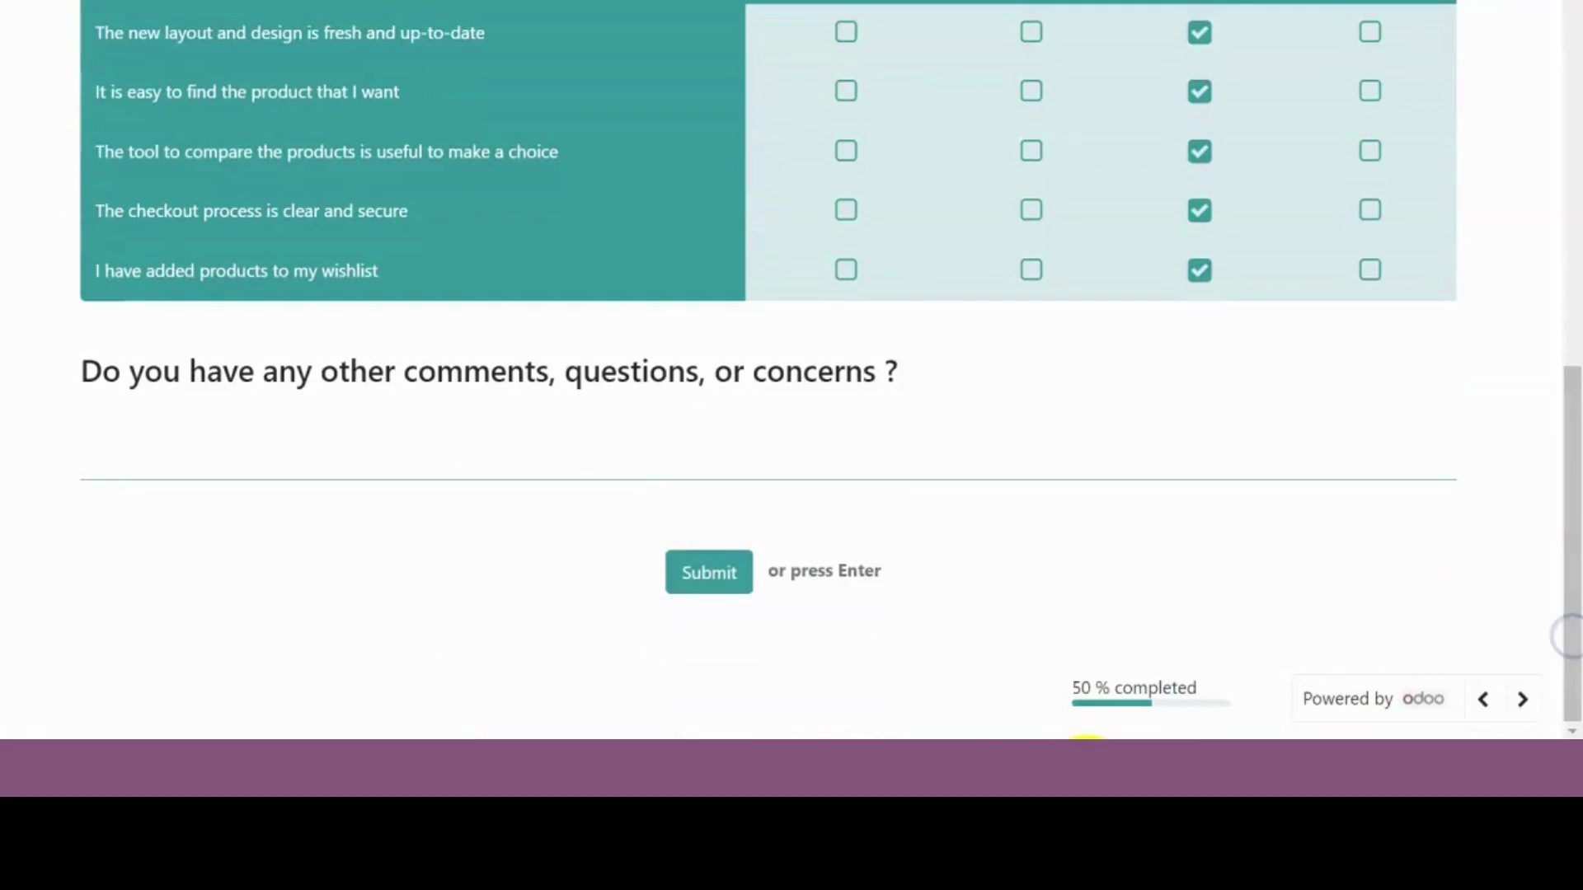
left_click(734, 585)
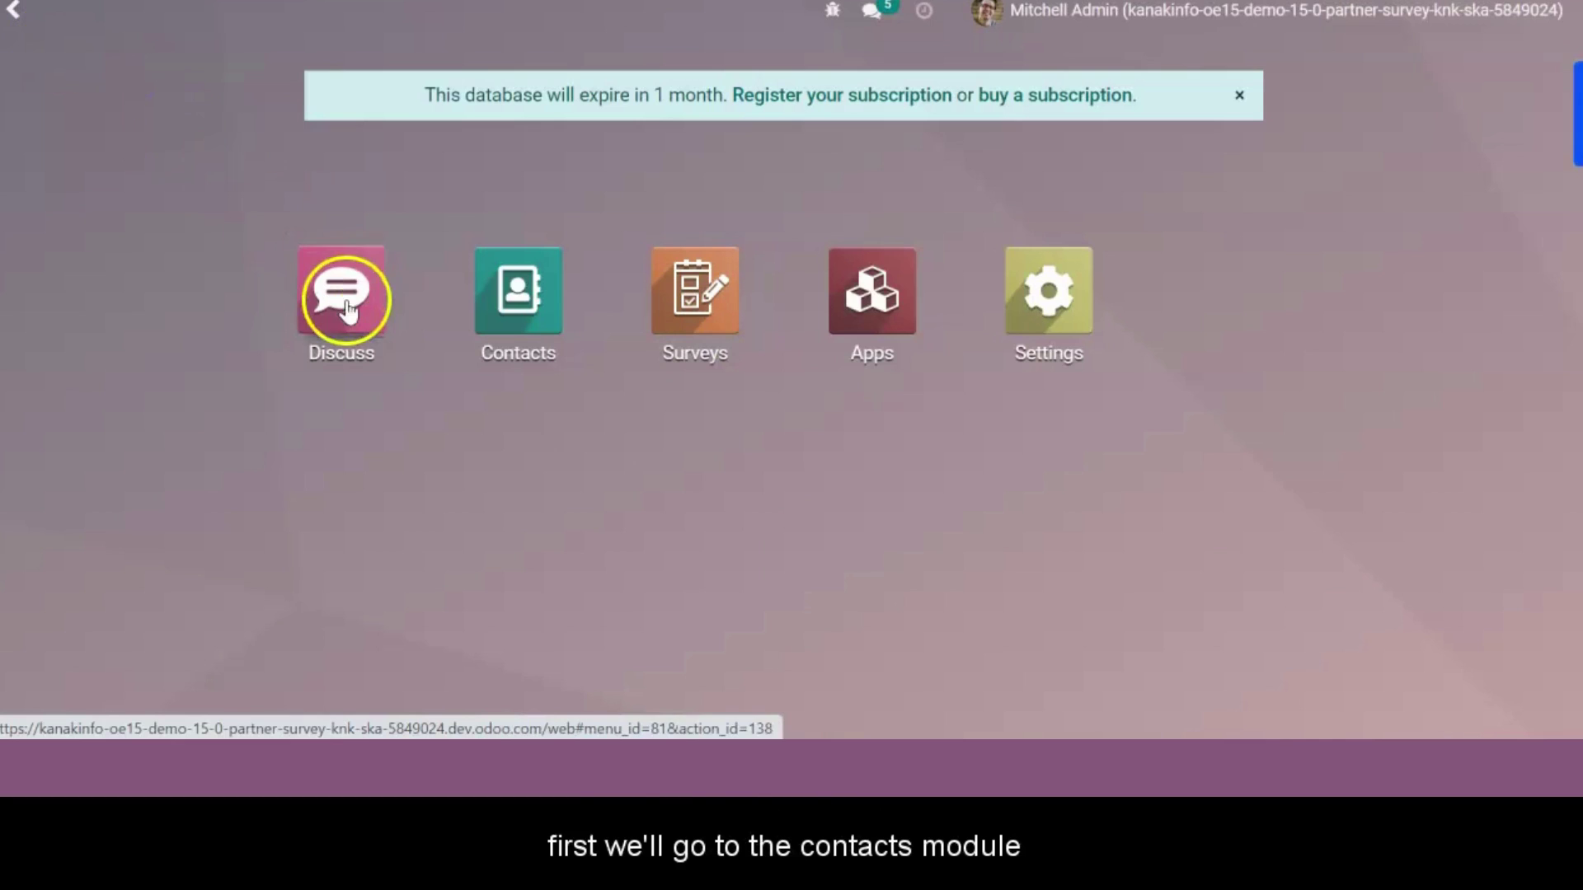
left_click(536, 361)
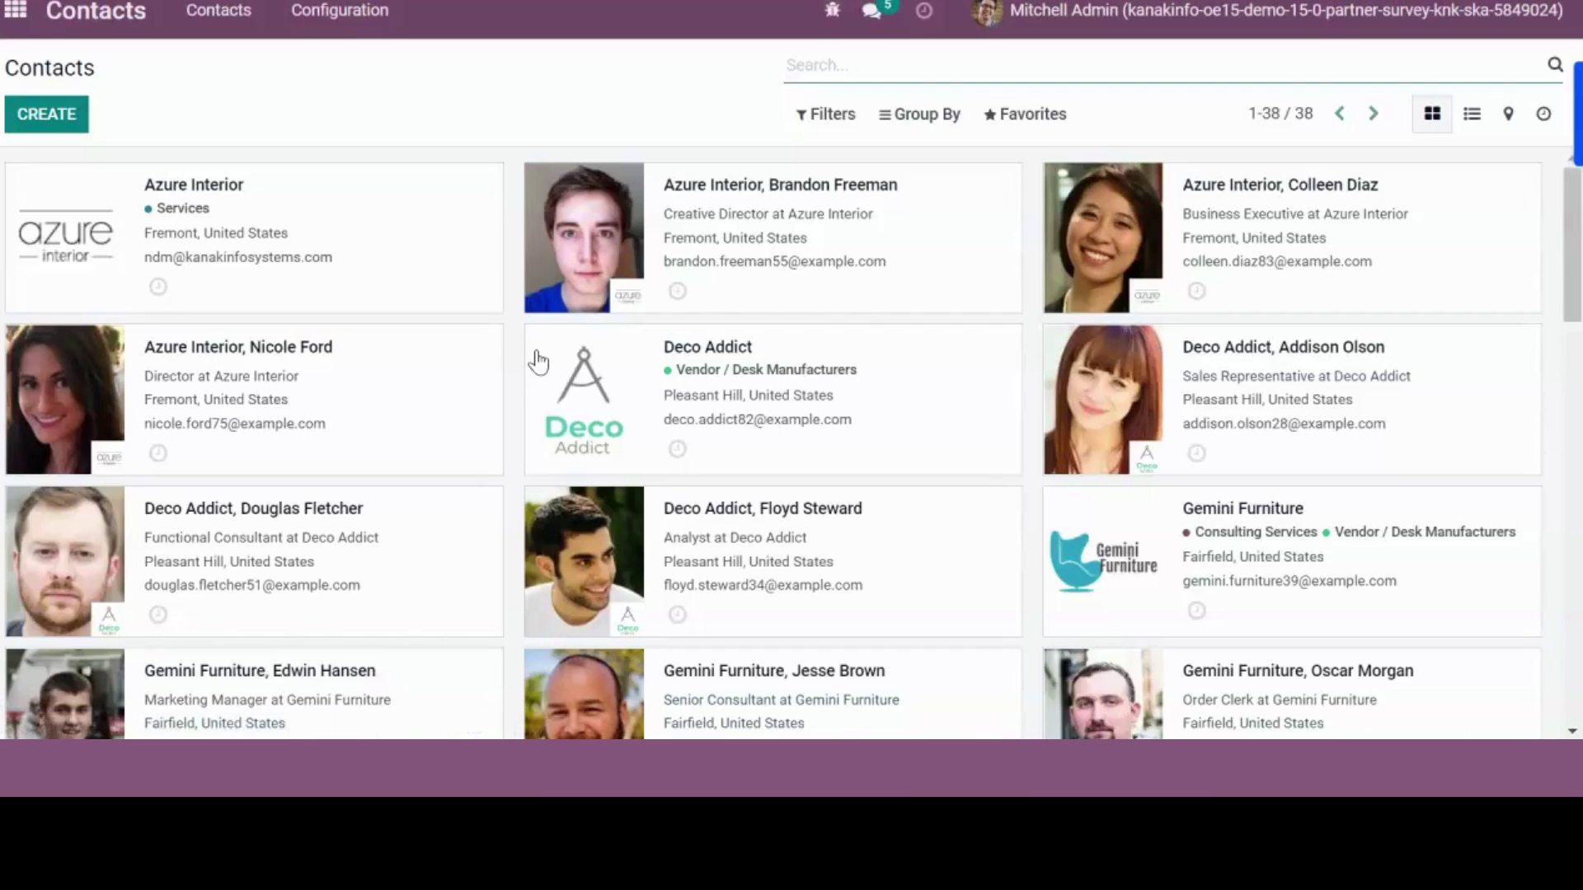
scroll(1568, 235, "down", 5)
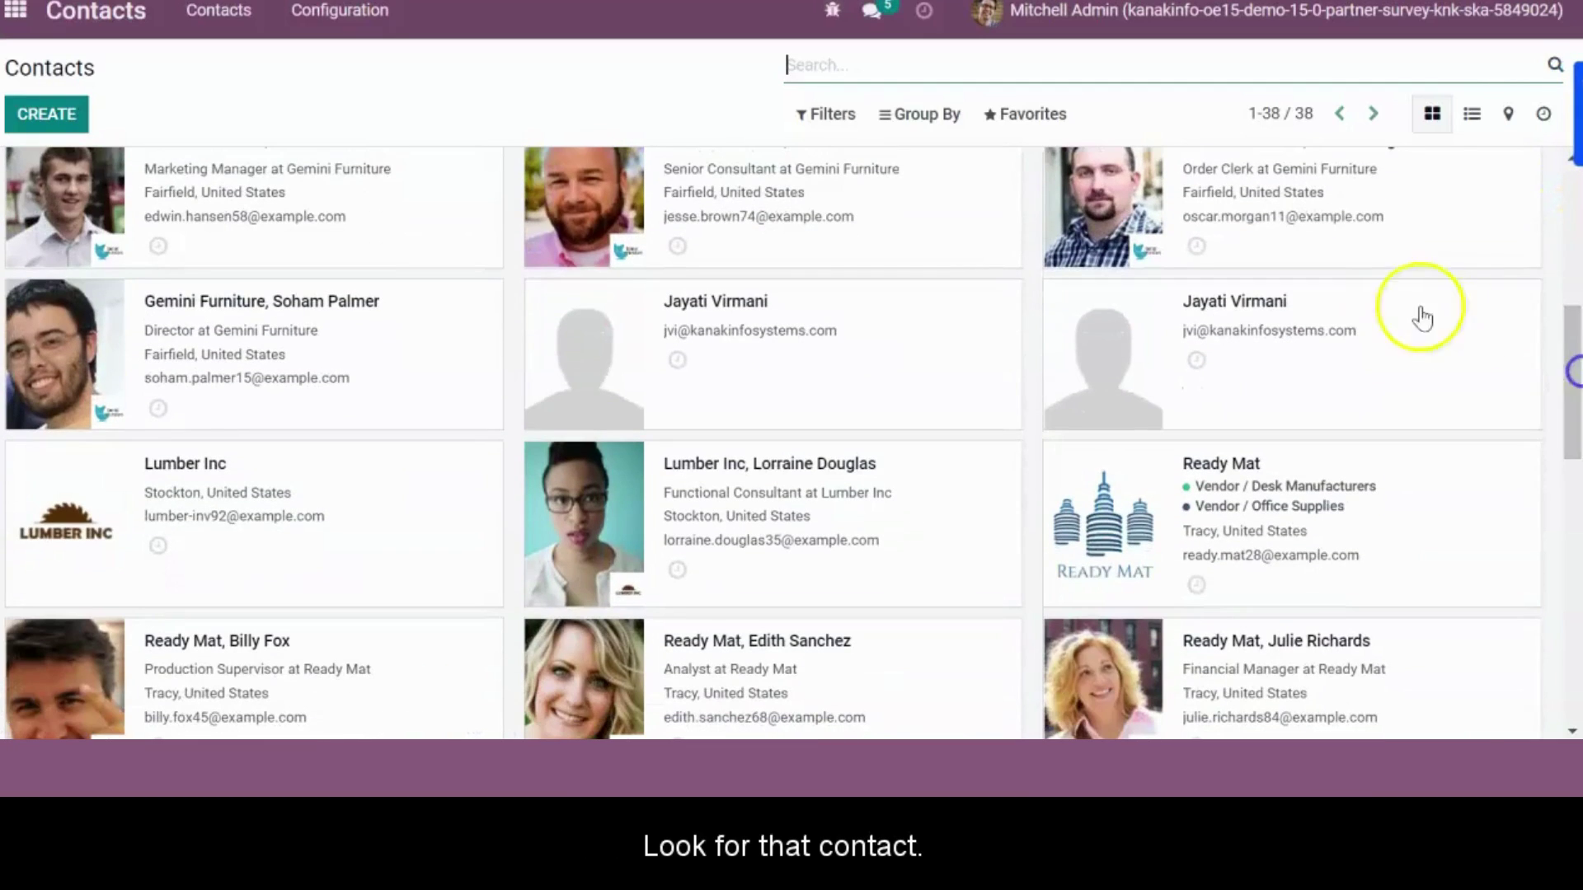
left_click(1382, 309)
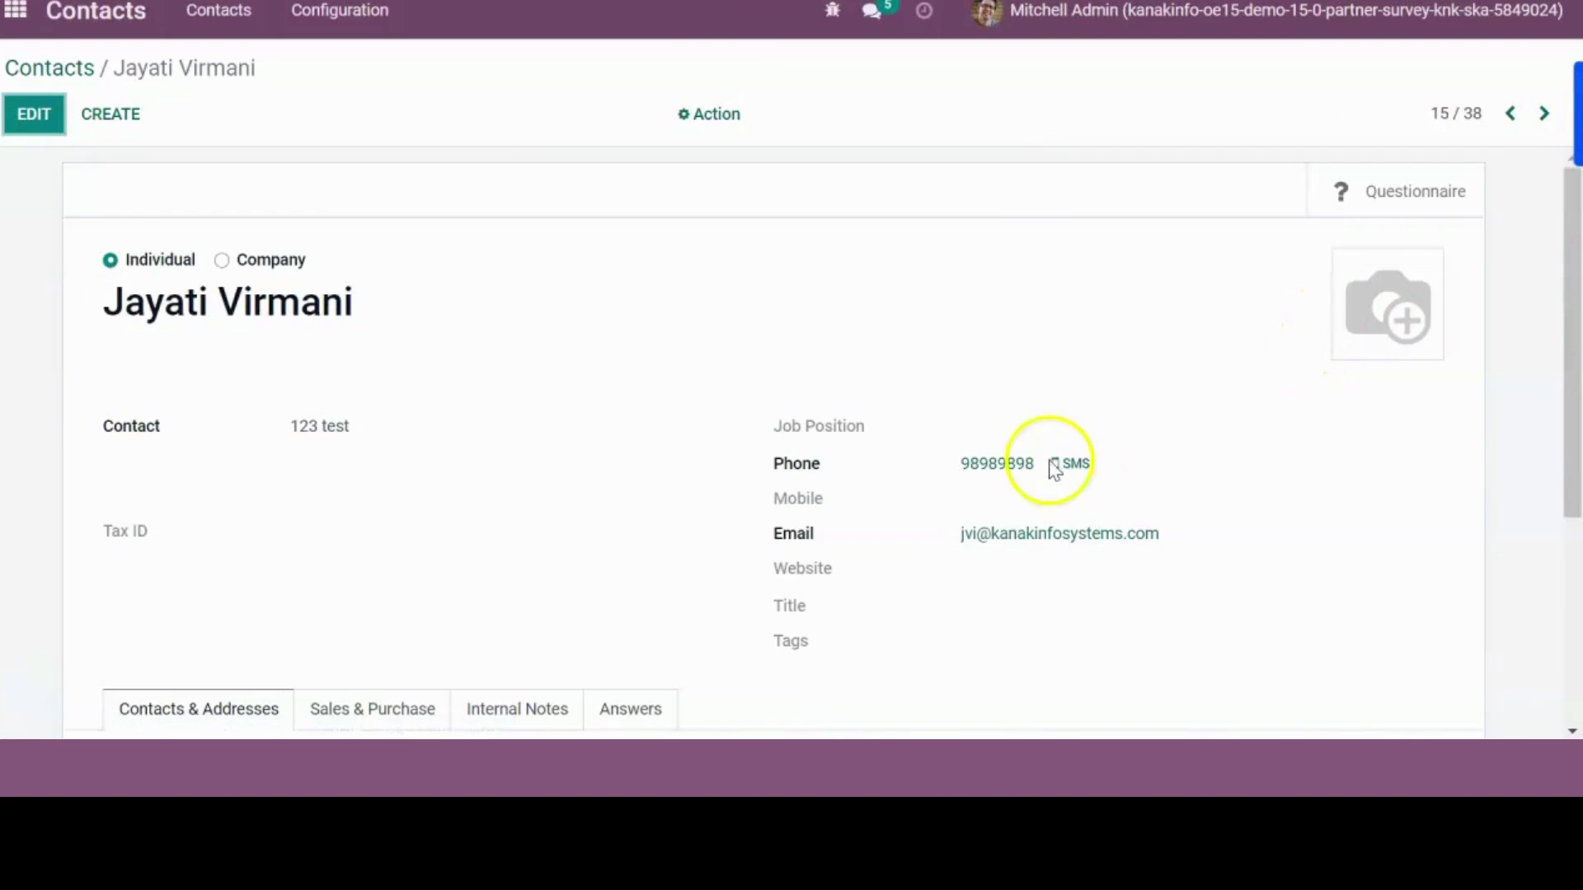
left_click_drag(1571, 440, 1573, 581)
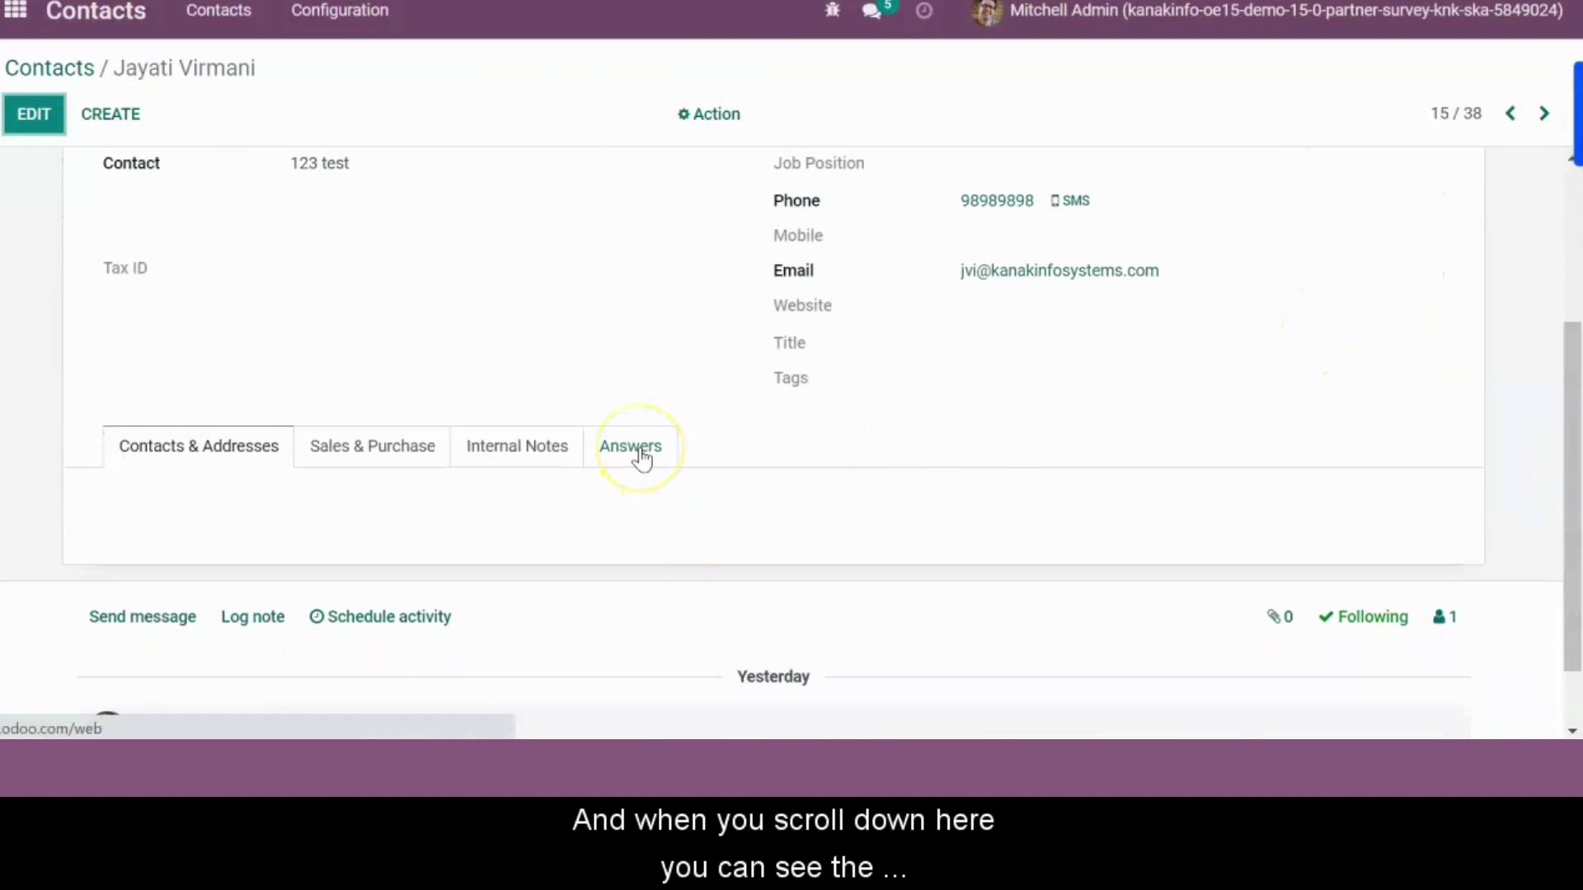
left_click(640, 457)
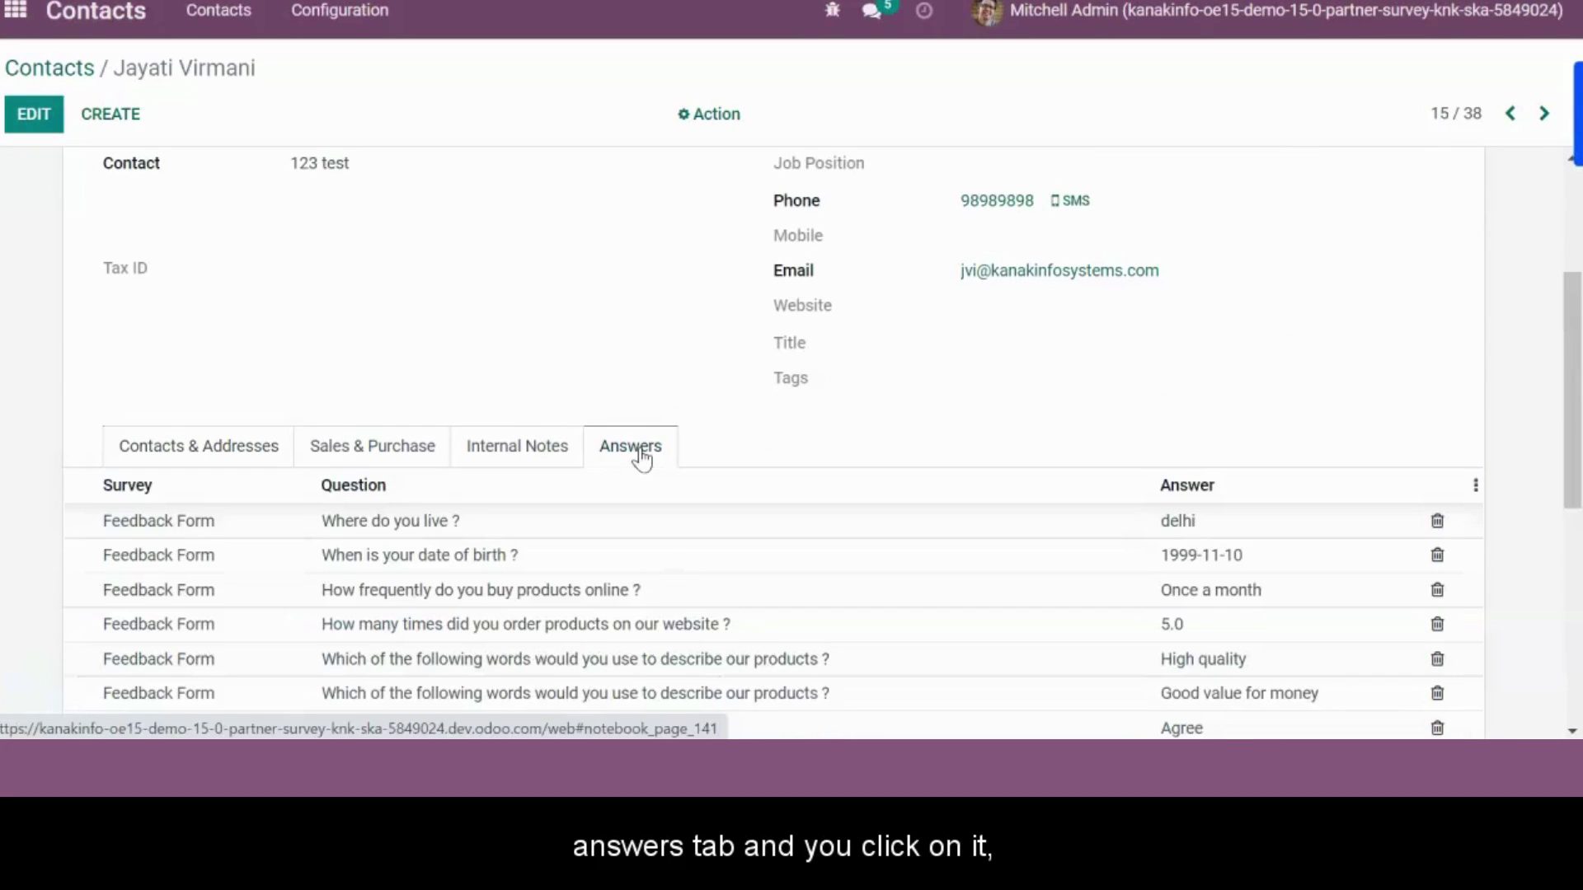
left_click_drag(1572, 408, 1576, 485)
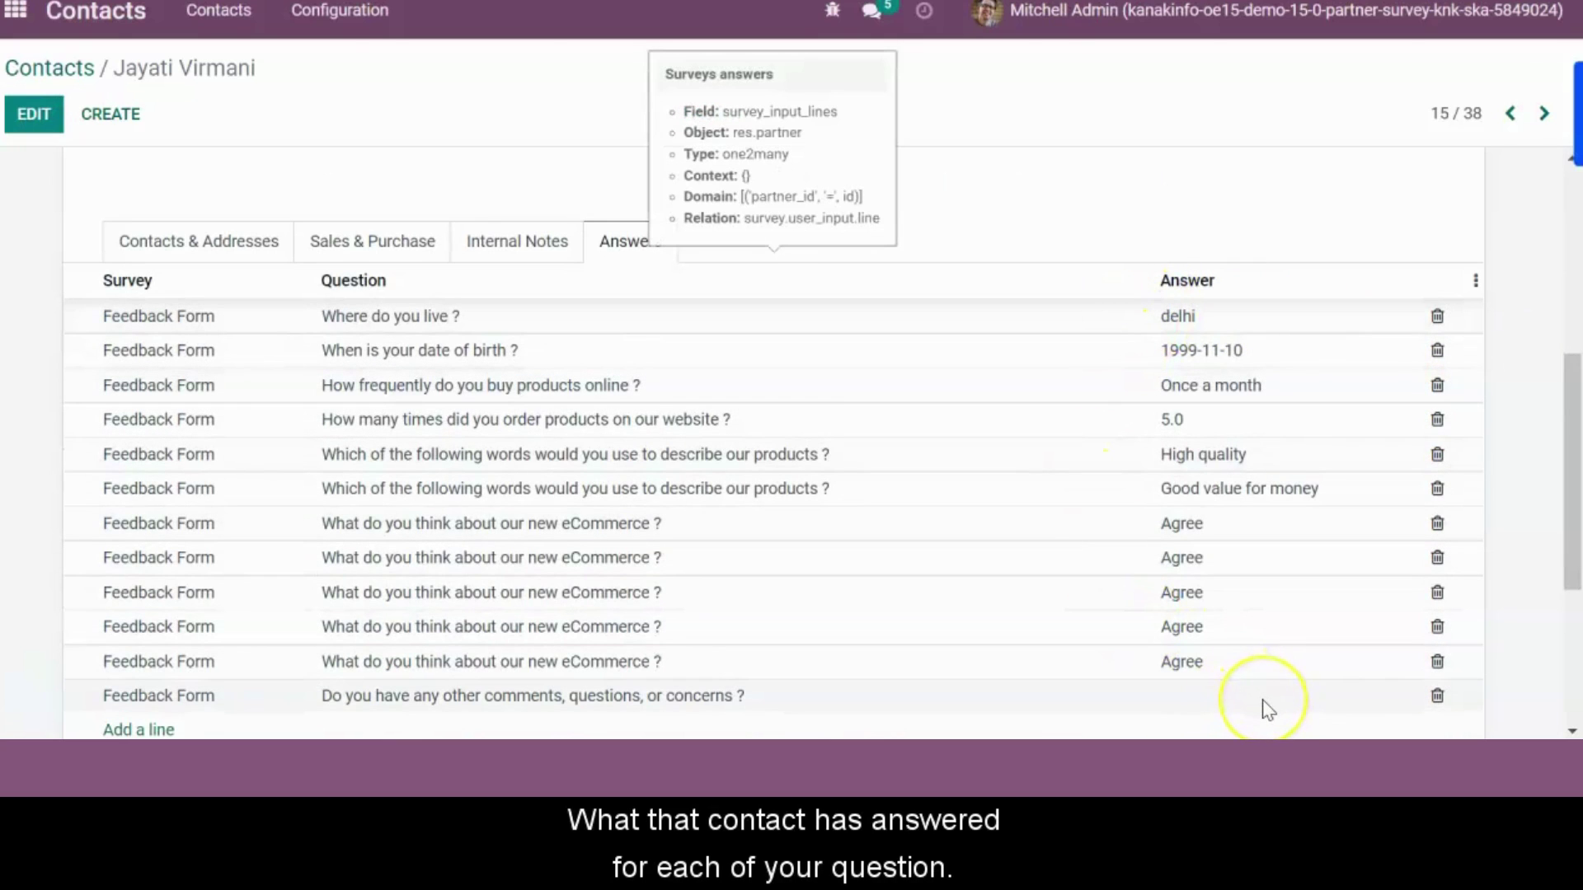
left_click(15, 15)
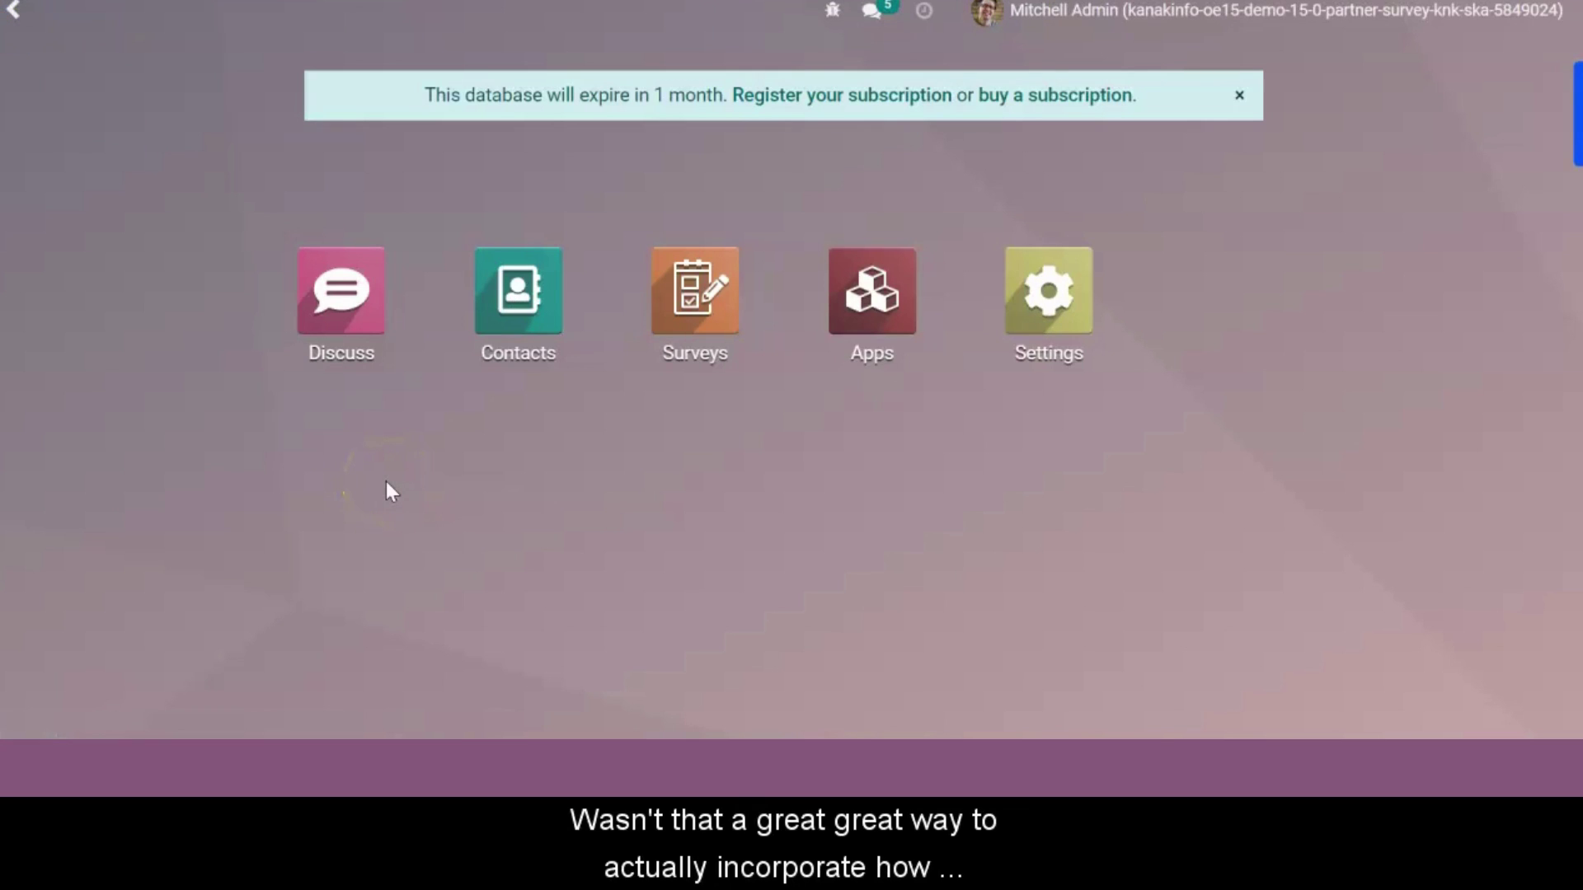